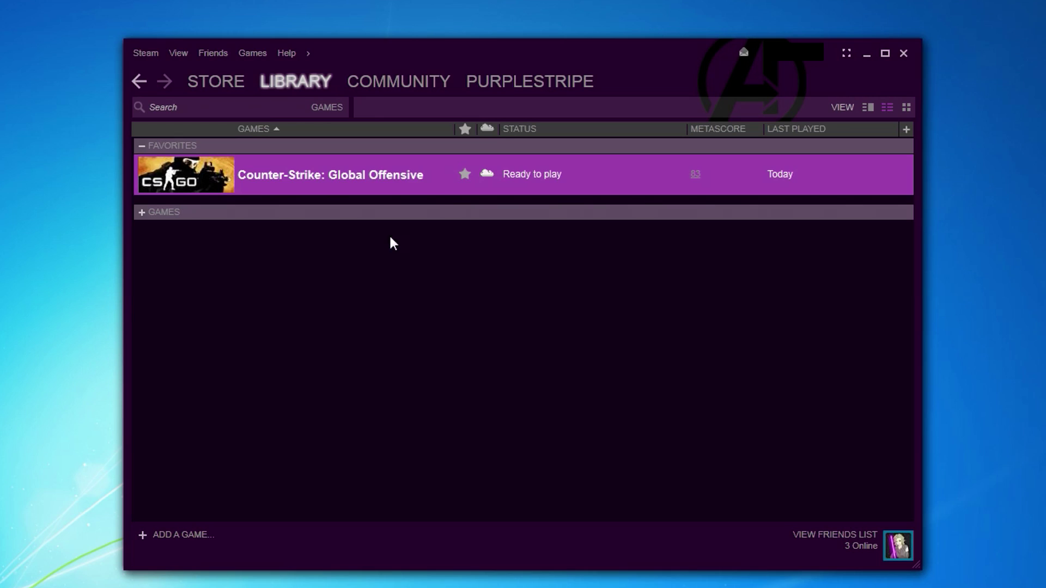
Enter '-novid -console -tickrate 128 +exec natalie.cfg' as CS:GO's launch options and confirm them.
{"action": "right_click", "coordinate": [334, 188]}
{"action": "left_click", "coordinate": [380, 395]}
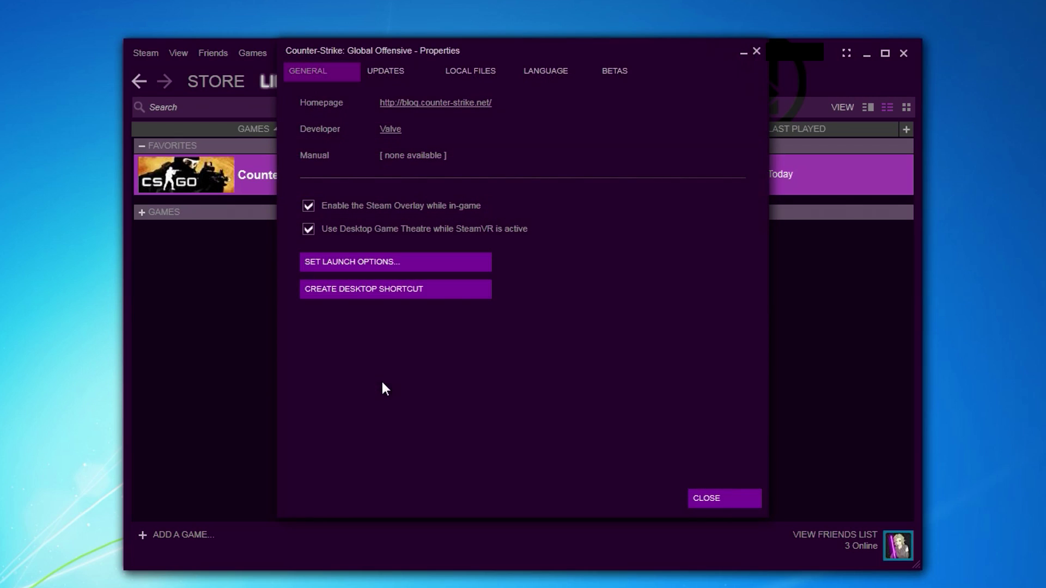
{"action": "left_click", "coordinate": [382, 268]}
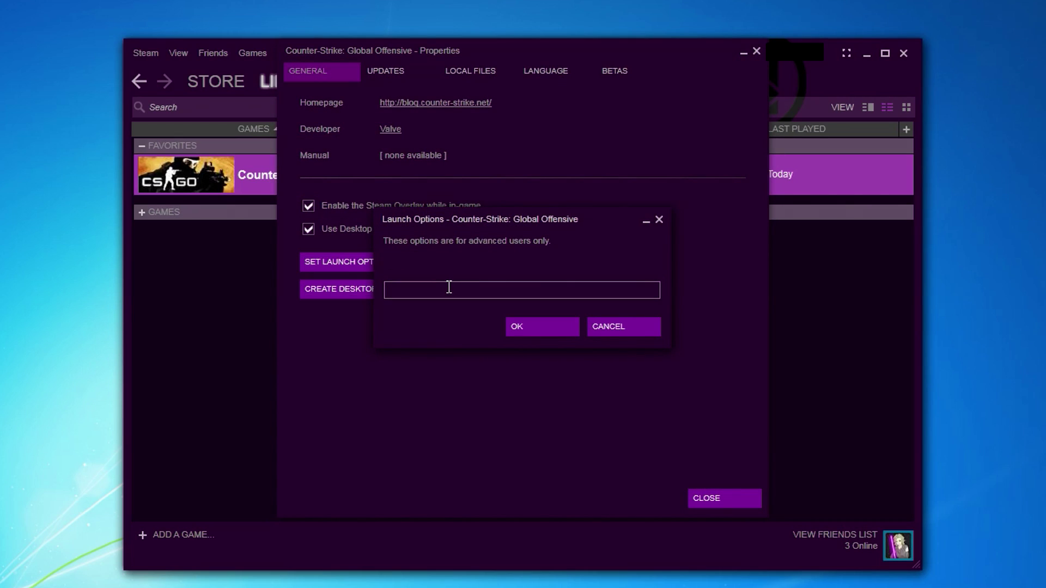
{"action": "type", "text": "-novid -console -tickrate 128 +execc"}
{"action": "key", "text": "BackSpace"}
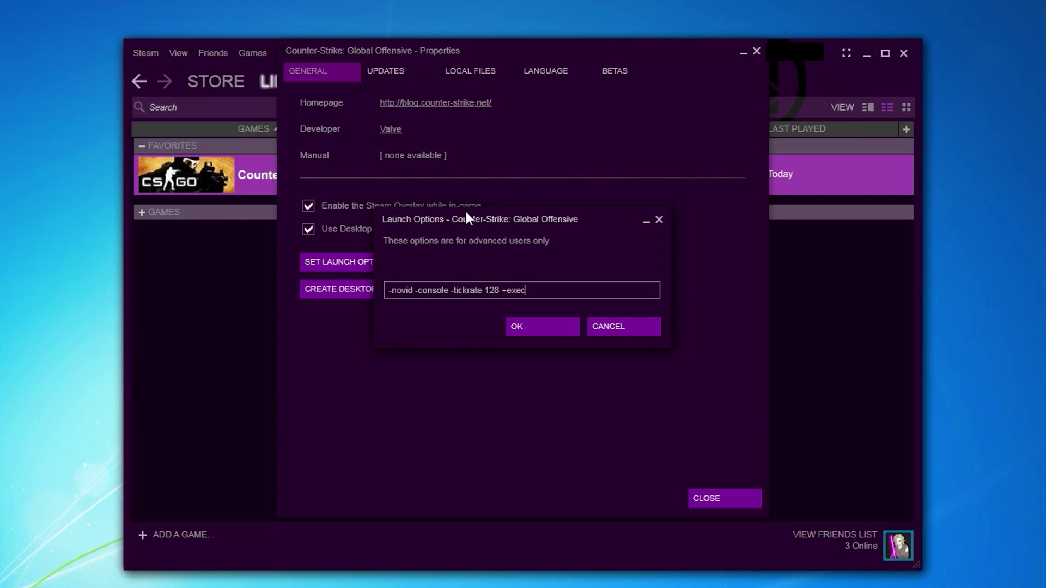
{"action": "type", "text": "natalie.cfg"}
{"action": "left_click", "coordinate": [551, 330]}
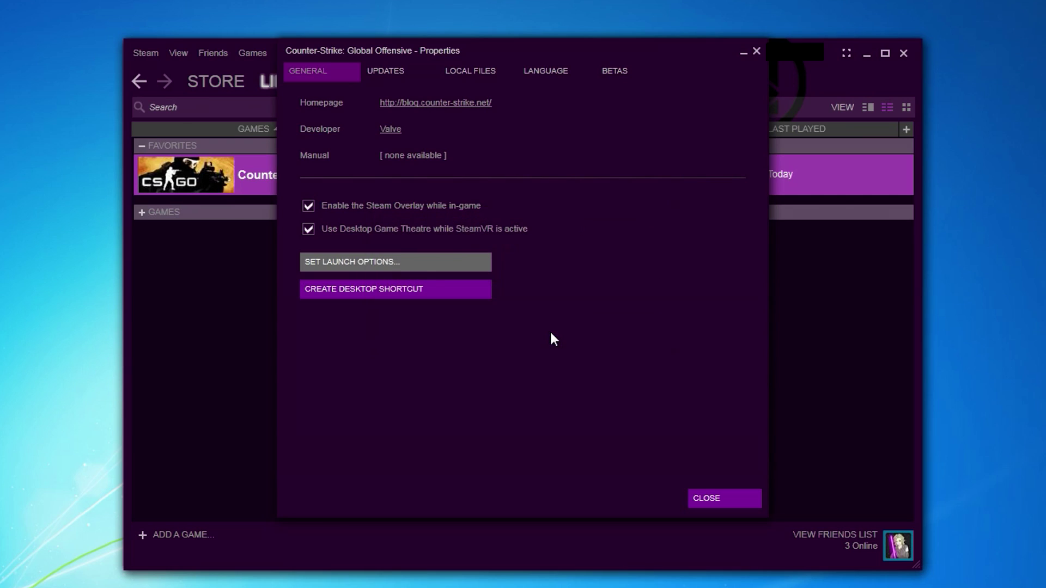
{"action": "key", "text": "Escape"}
{"action": "right_click", "coordinate": [309, 181]}
Launch CS:GO from the Steam library so it opens to the main menu with its console.
{"action": "left_click", "coordinate": [327, 188]}
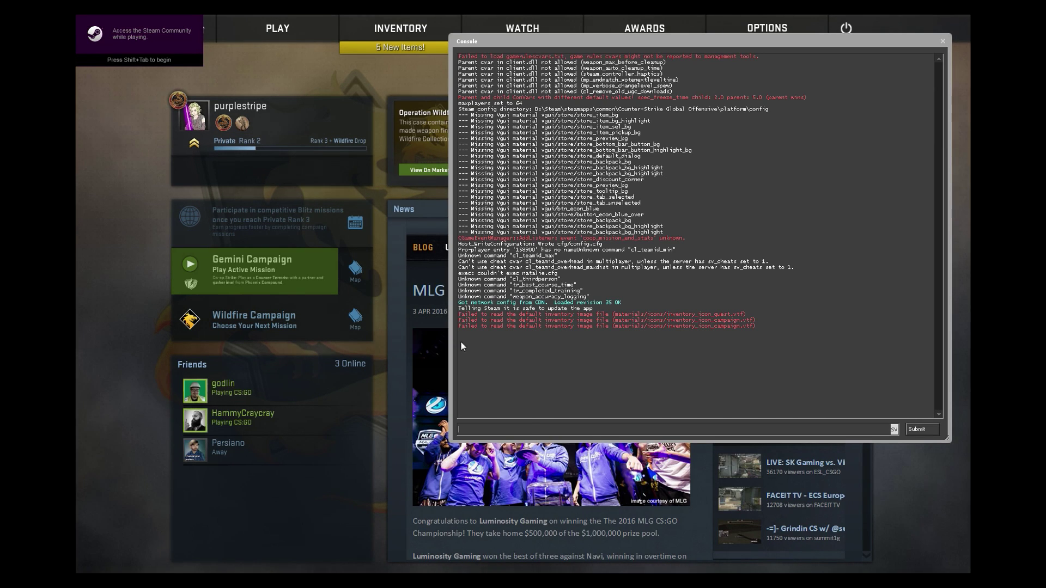
Browse to D:\Steam\userdata\<user ID>\730\local\cfg in Explorer and select the config file.
{"action": "key", "text": "alt+Tab"}
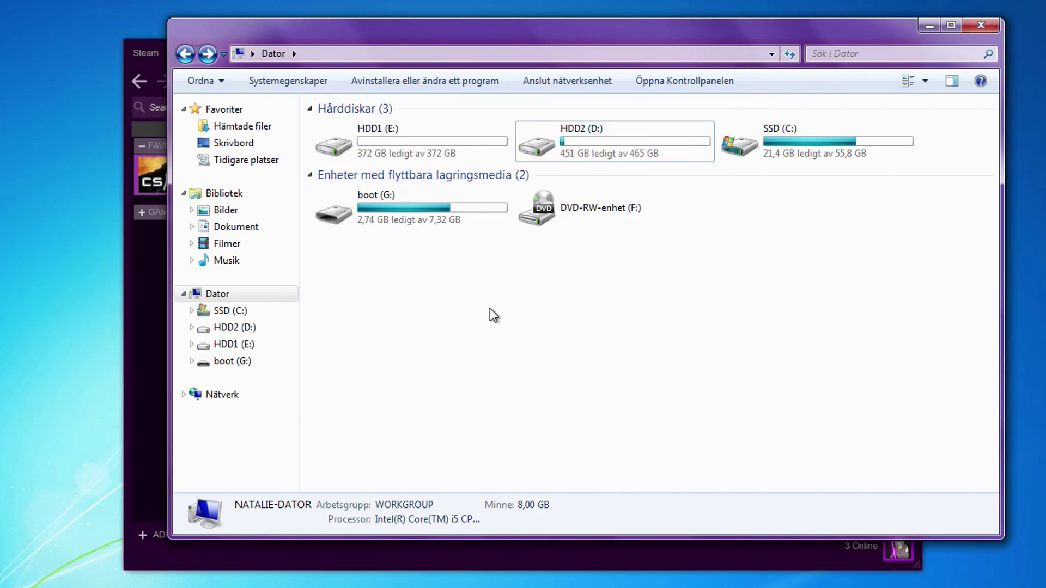
{"action": "double_click", "coordinate": [564, 142]}
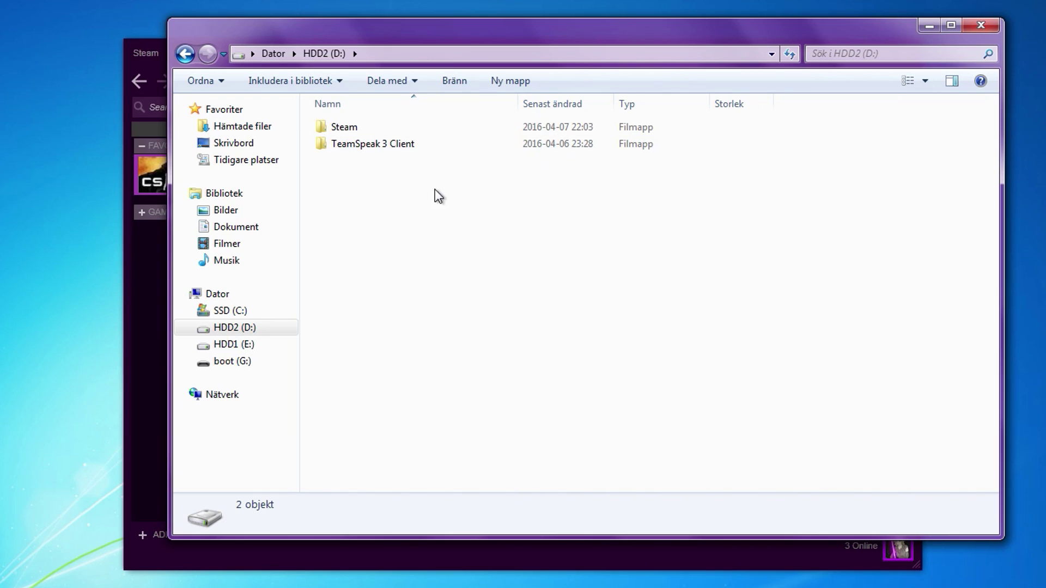
{"action": "left_click", "coordinate": [349, 130]}
{"action": "double_click", "coordinate": [349, 131]}
{"action": "double_click", "coordinate": [365, 465]}
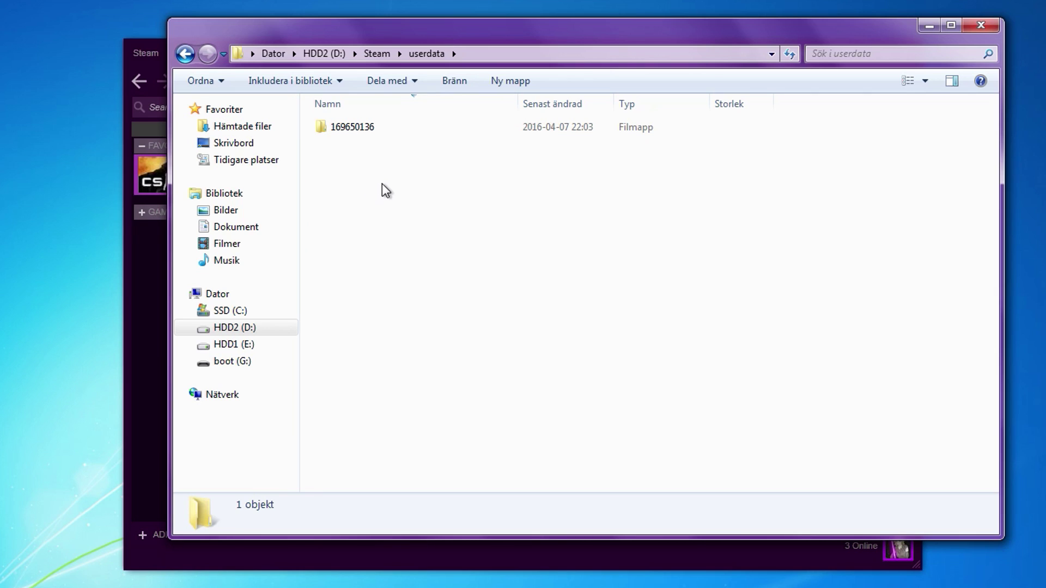
{"action": "double_click", "coordinate": [358, 130]}
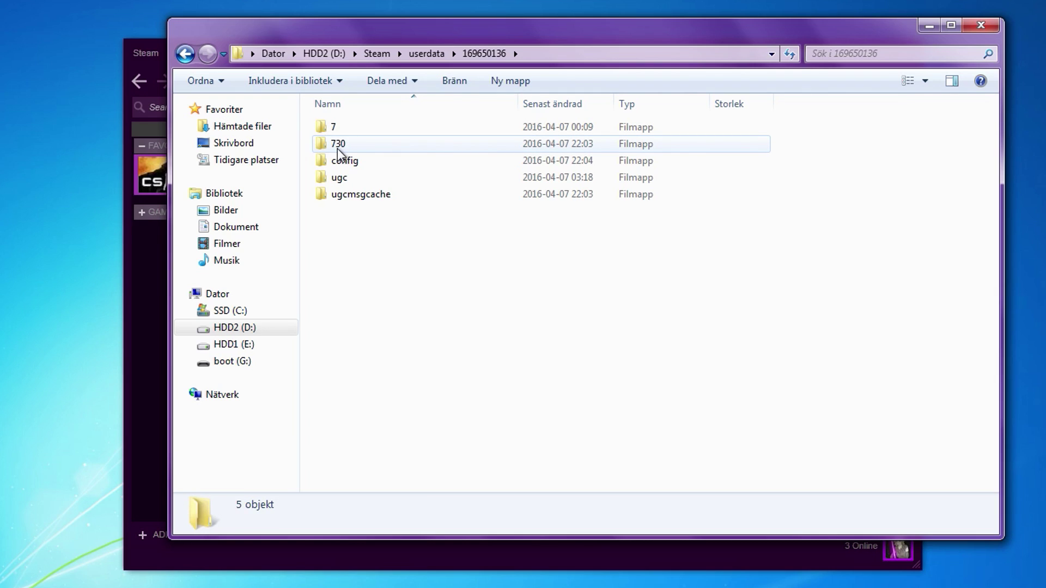
{"action": "double_click", "coordinate": [339, 146]}
{"action": "double_click", "coordinate": [341, 128]}
{"action": "double_click", "coordinate": [342, 130]}
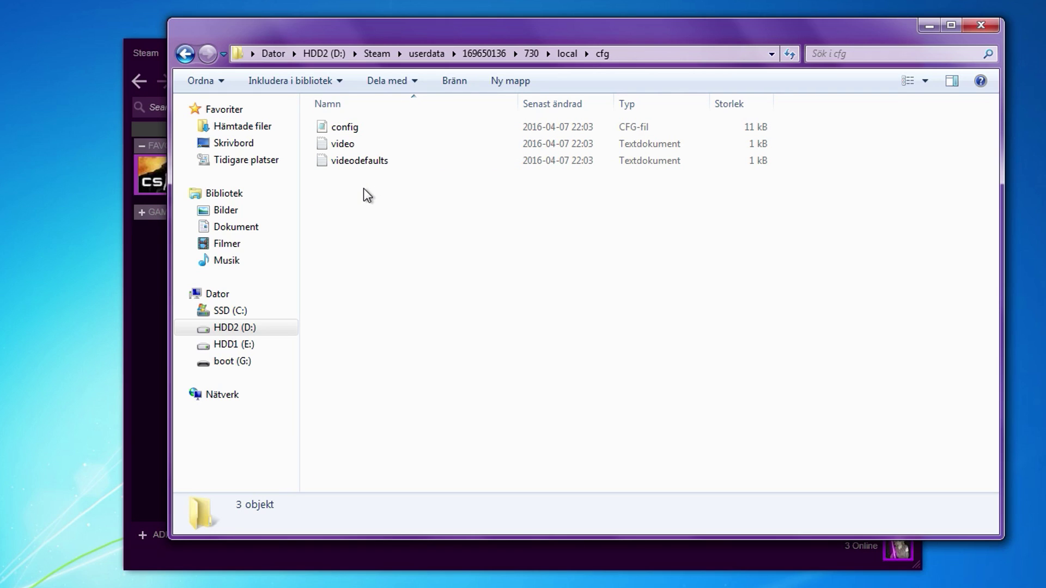
{"action": "left_click", "coordinate": [346, 127]}
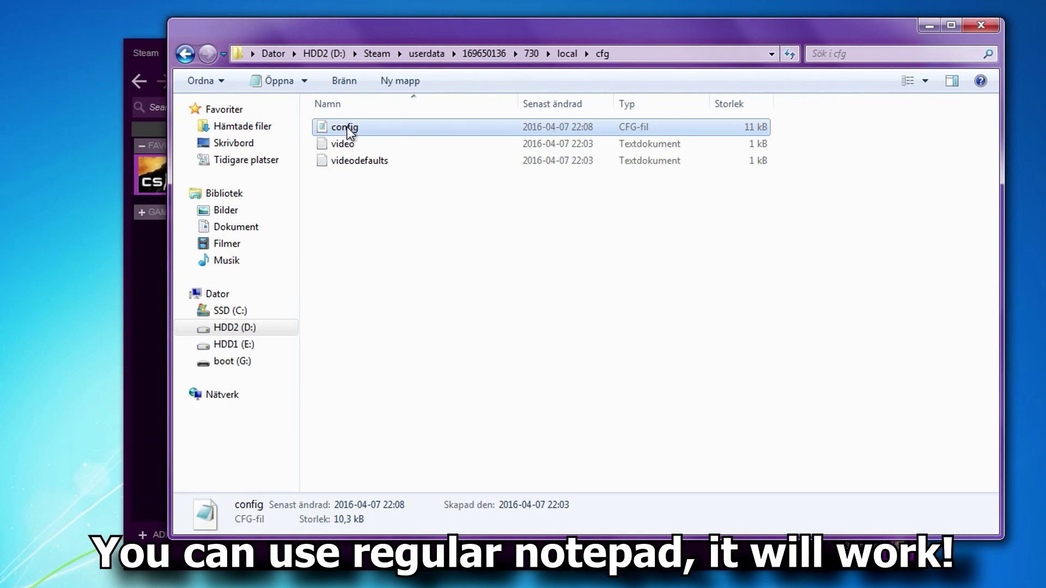
Edit config.cfg in Notepad++ so viewmodel_presetpos reads "0", then save and close it.
{"action": "right_click", "coordinate": [346, 127]}
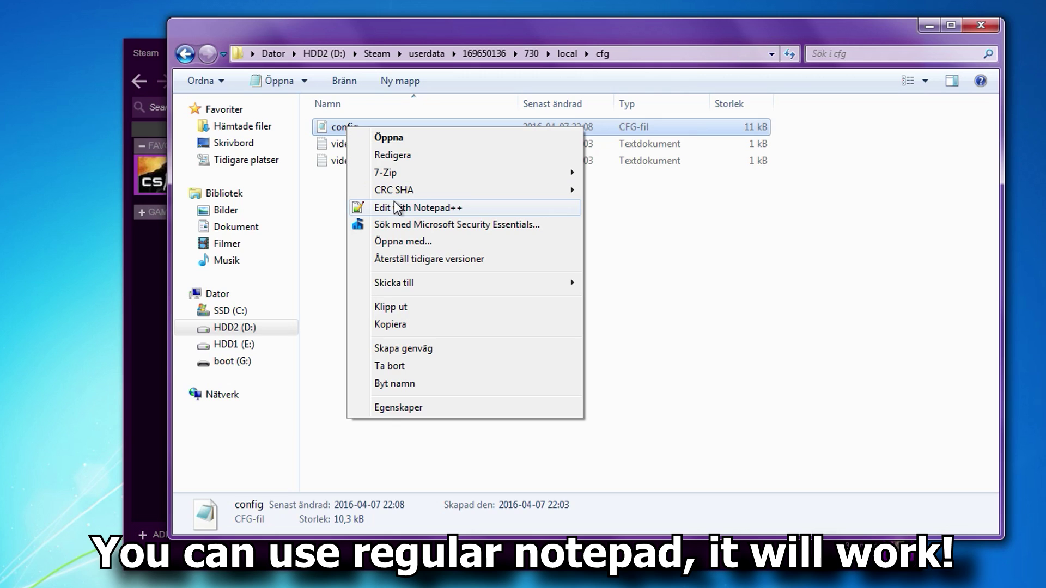
{"action": "left_click", "coordinate": [394, 202]}
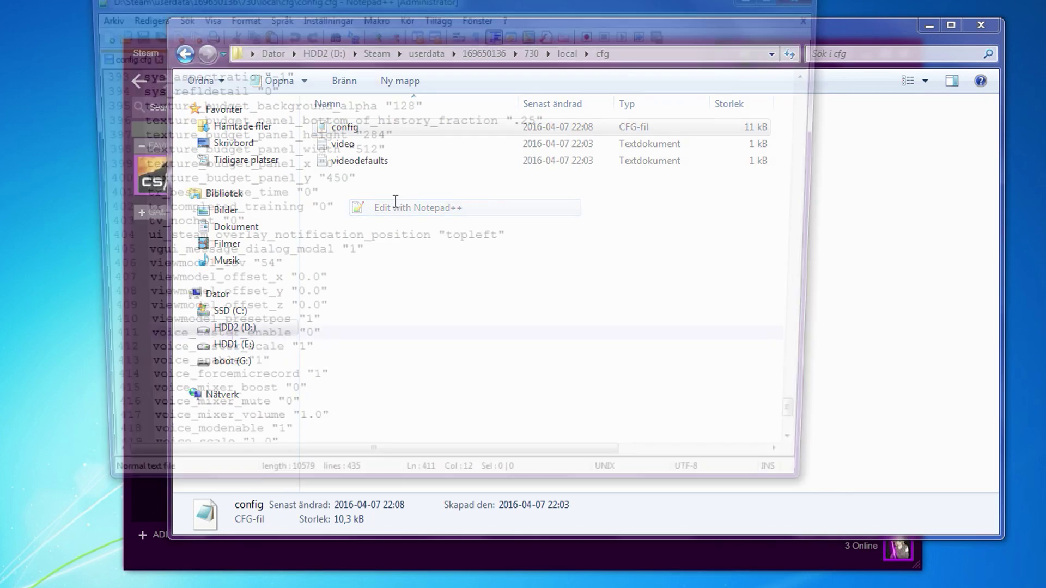
{"action": "left_click", "coordinate": [302, 332]}
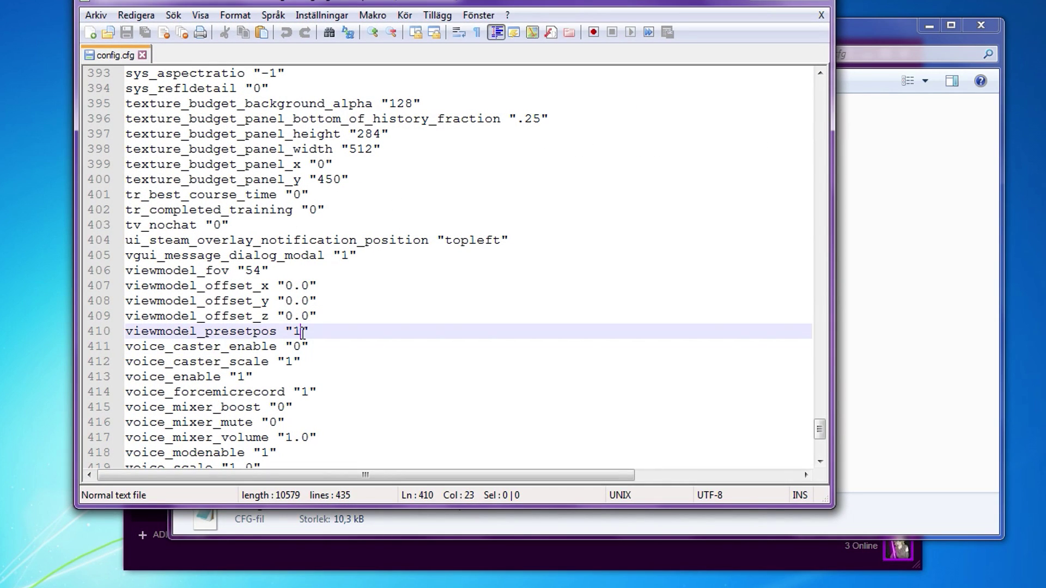
{"action": "left_click_drag", "start_coordinate": [125, 332], "coordinate": [280, 335]}
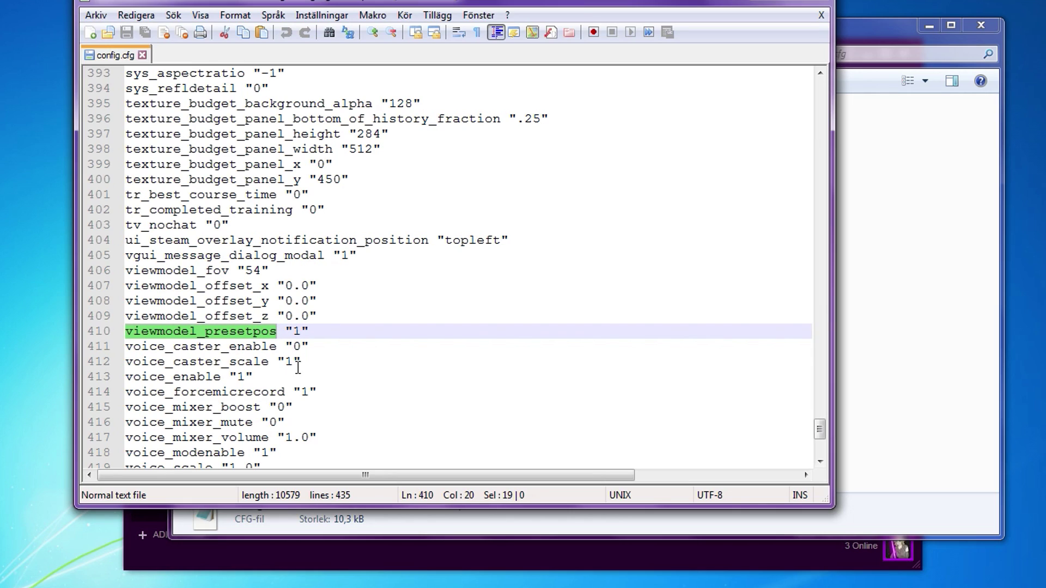
{"action": "left_click", "coordinate": [301, 333]}
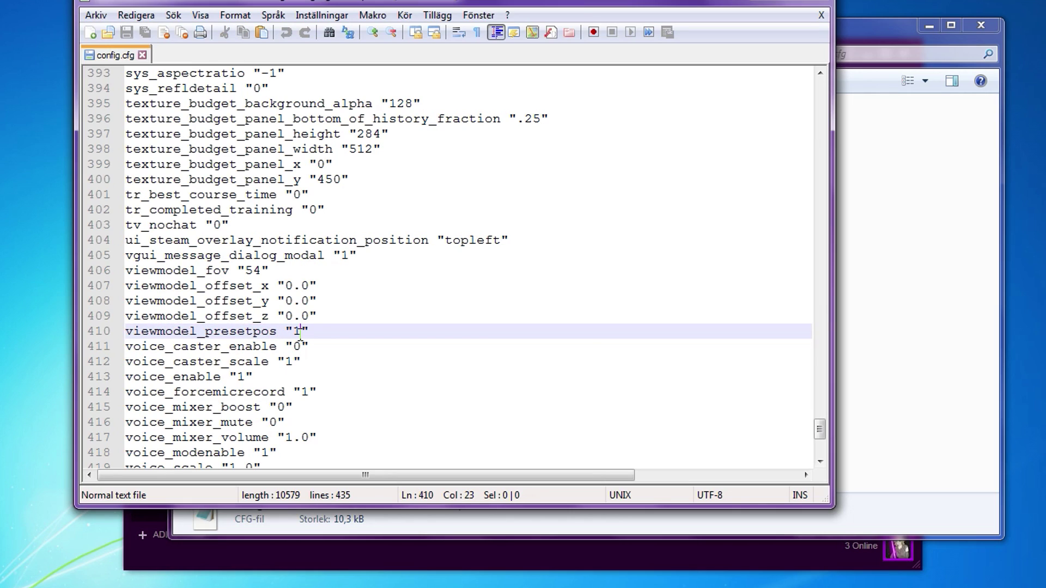
{"action": "key", "text": "BackSpace"}
{"action": "type", "text": "0"}
{"action": "left_click", "coordinate": [332, 338]}
{"action": "key", "text": "ctrl+s"}
{"action": "left_click", "coordinate": [821, 14]}
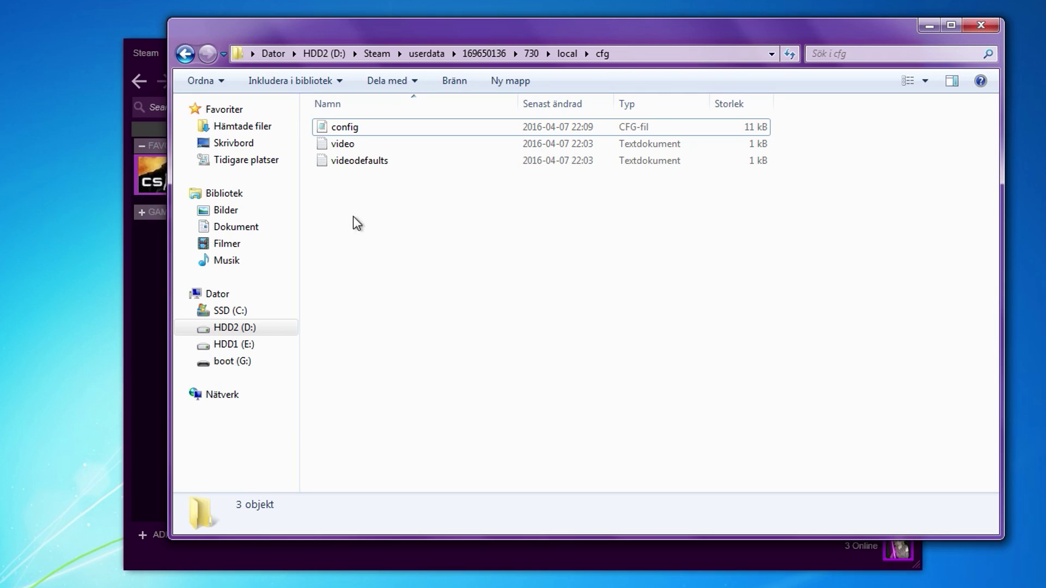
Duplicate config in the cfg folder and rename the copy to natalie.
{"action": "left_click", "coordinate": [339, 127]}
{"action": "key", "text": "ctrl+c"}
{"action": "left_click", "coordinate": [338, 221]}
{"action": "key", "text": "ctrl+v"}
{"action": "key", "text": "F2"}
{"action": "type", "text": "natalie"}
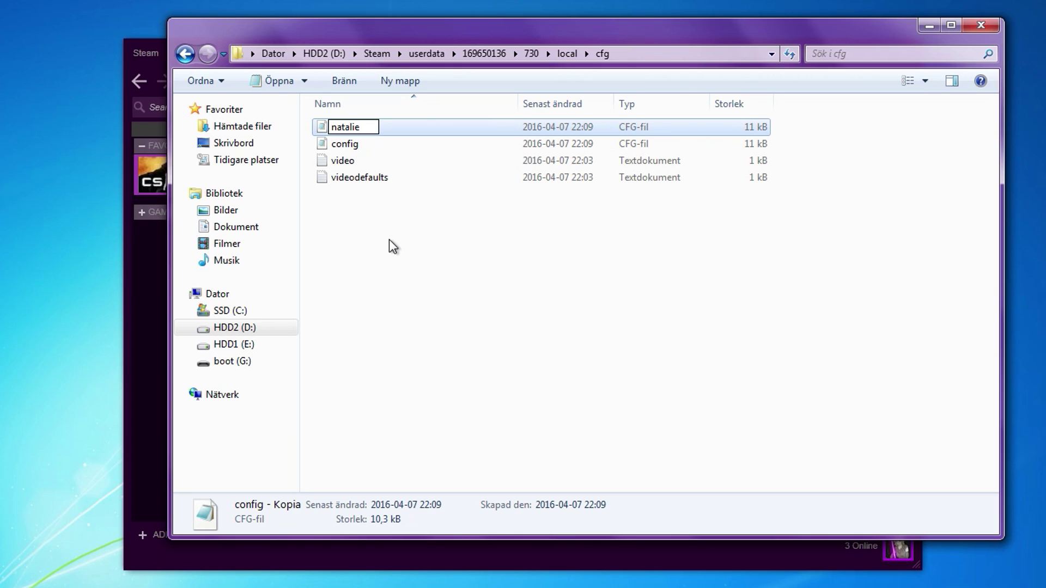
{"action": "left_click", "coordinate": [388, 243]}
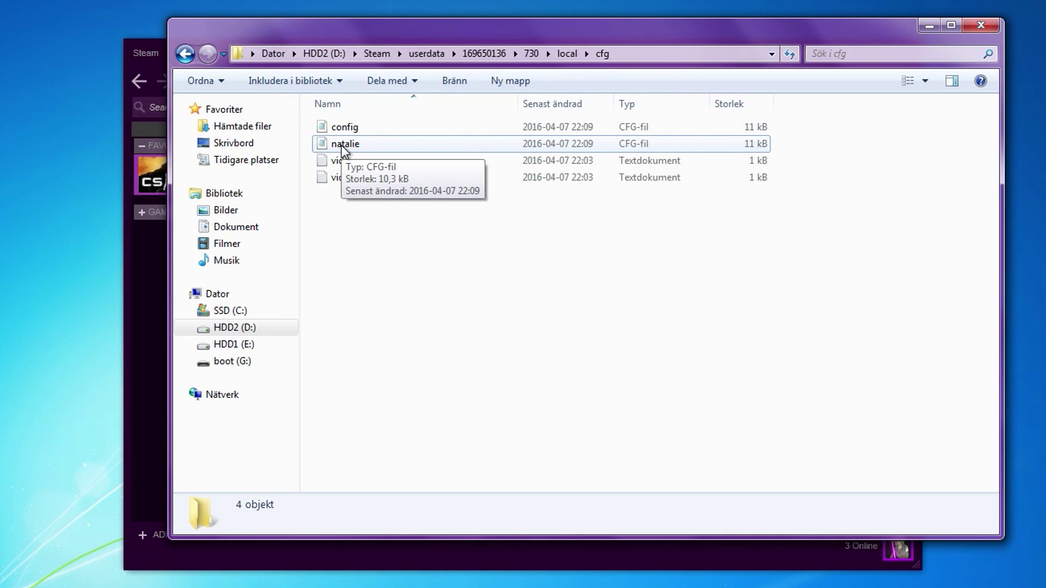
{"action": "right_click", "coordinate": [341, 145]}
Replace everything in natalie.cfg with the pasted 124-line custom config and save it.
{"action": "left_click", "coordinate": [400, 225]}
{"action": "left_click", "coordinate": [400, 222]}
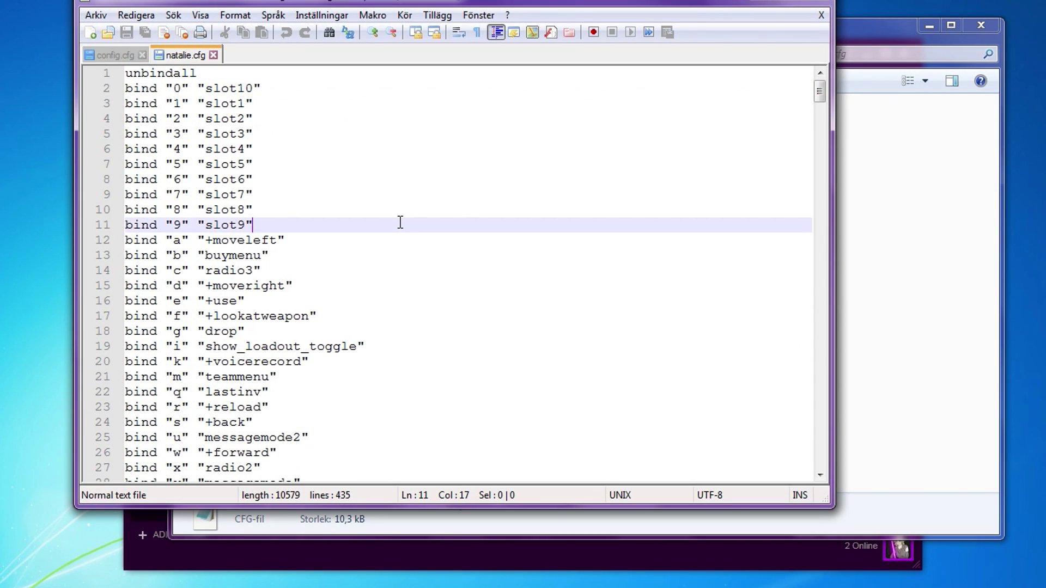
{"action": "key", "text": "ctrl+a"}
{"action": "key", "text": "Delete"}
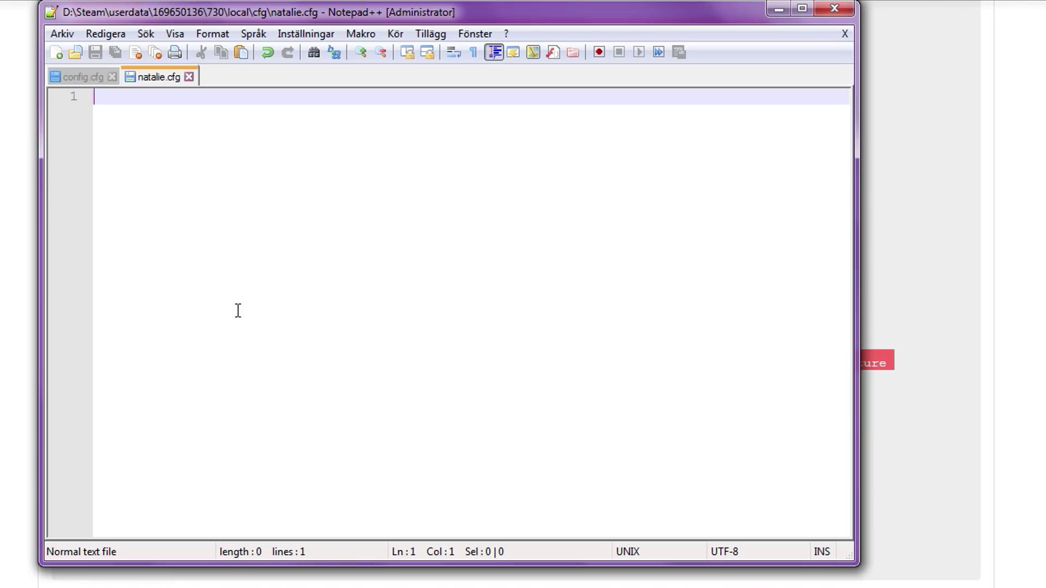
{"action": "key", "text": "ctrl+v"}
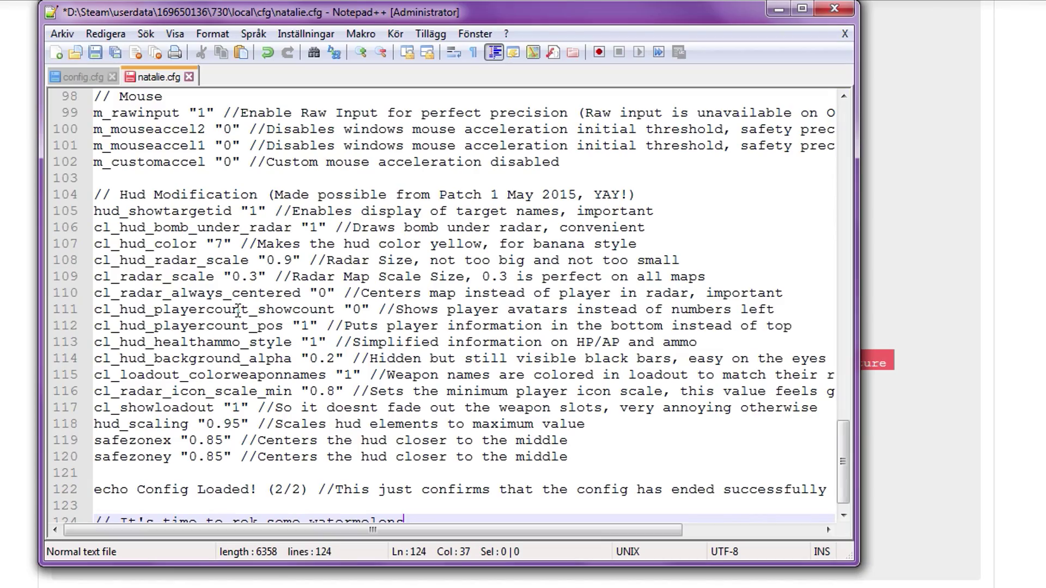
{"action": "scroll", "coordinate": [322, 336], "scroll_direction": "up", "scroll_amount": 14}
{"action": "scroll", "coordinate": [329, 344], "scroll_direction": "up", "scroll_amount": 18}
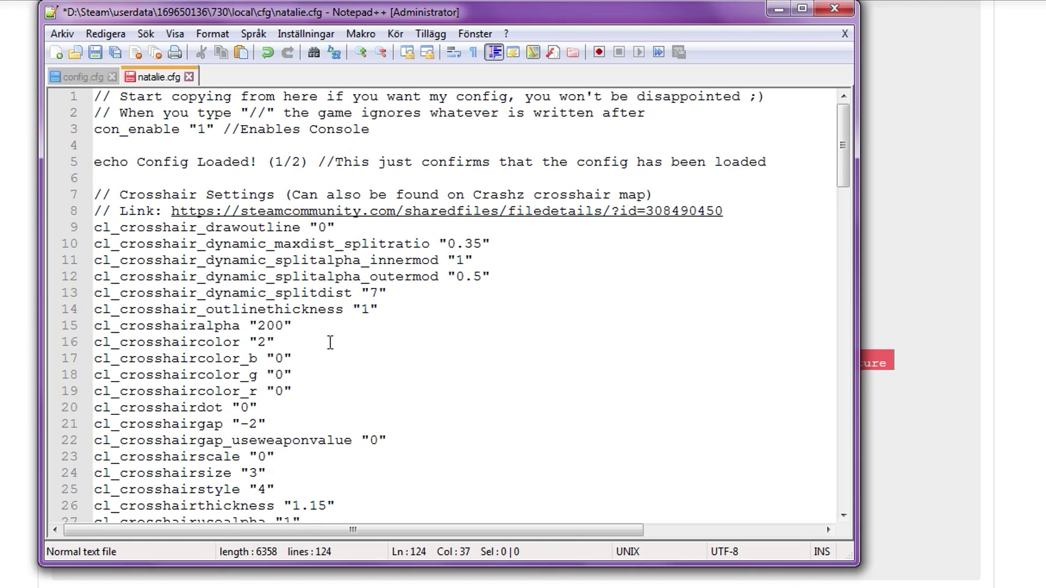
{"action": "key", "text": "ctrl+s"}
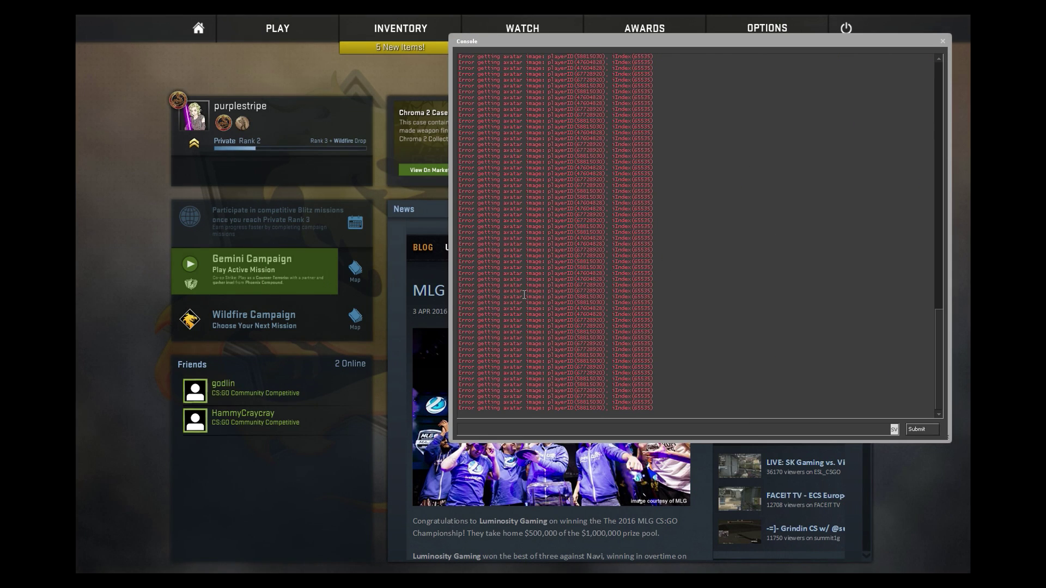
Run 'exec natalie' in the console to load the config, then close the console.
{"action": "type", "text": "exec natal"}
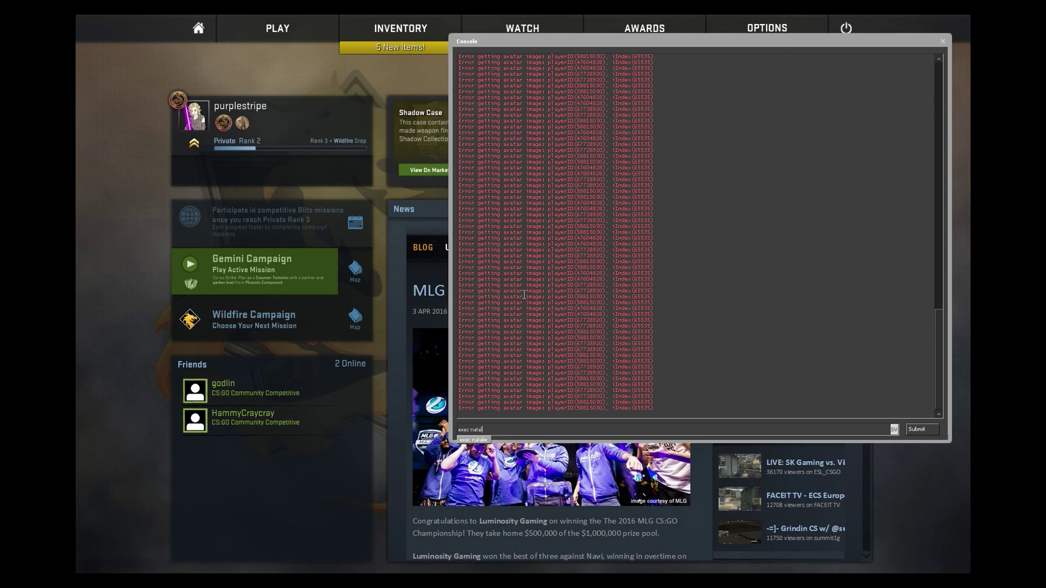
{"action": "key", "text": "Return"}
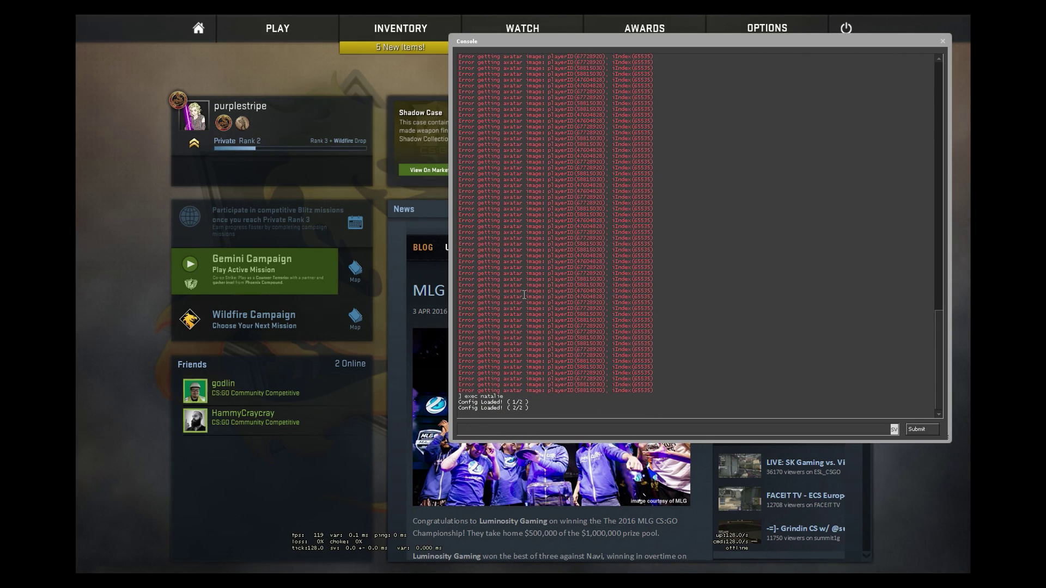
{"action": "key", "text": "grave"}
Bind Toggle Console to the \ key in Keyboard/Mouse settings and return home.
{"action": "left_click", "coordinate": [801, 30]}
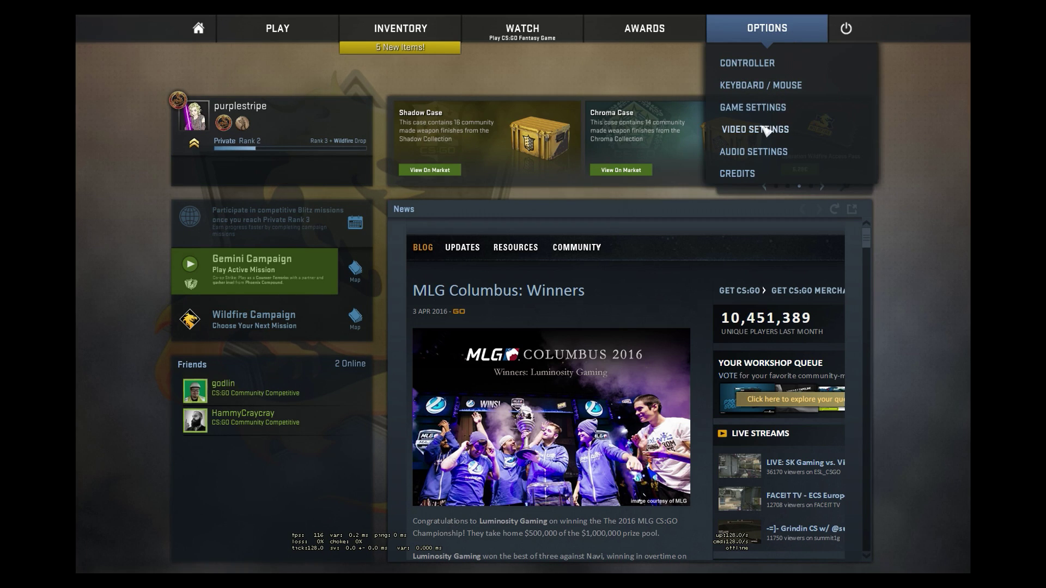
{"action": "left_click", "coordinate": [758, 86]}
{"action": "scroll", "coordinate": [713, 217], "scroll_direction": "down", "scroll_amount": 5}
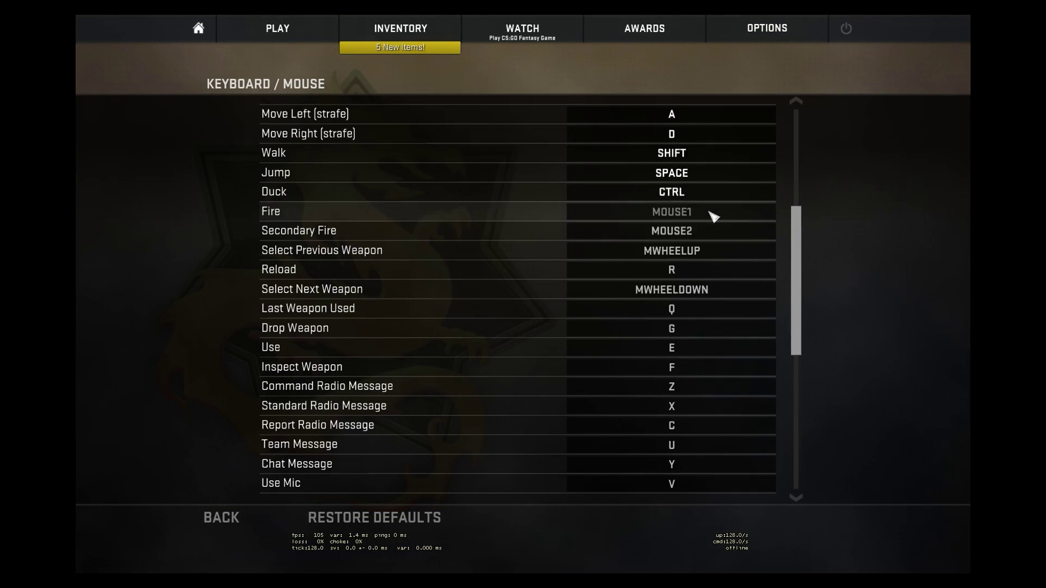
{"action": "scroll", "coordinate": [713, 229], "scroll_direction": "down", "scroll_amount": 6}
{"action": "left_click", "coordinate": [676, 484]}
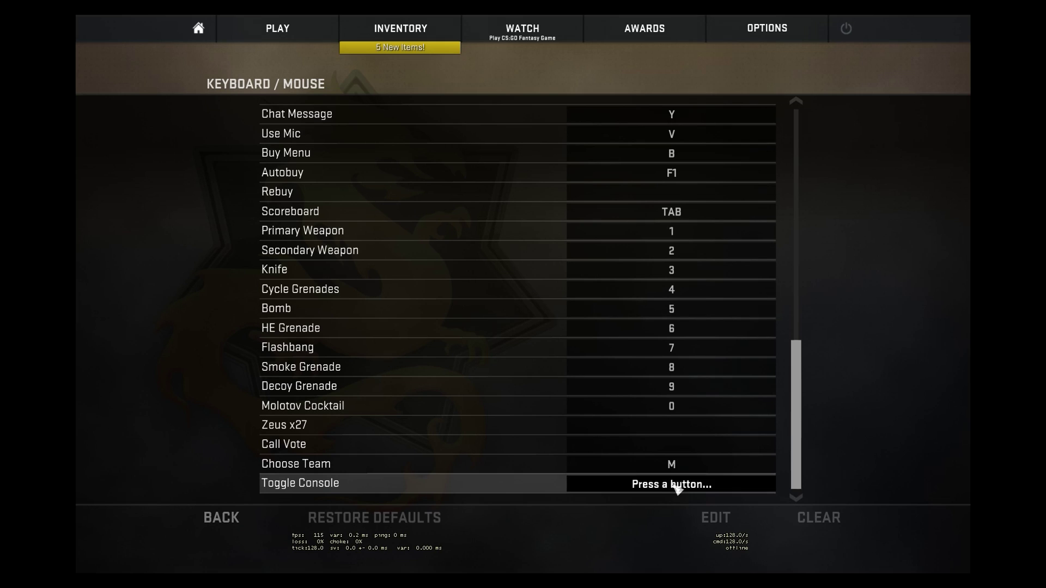
{"action": "key", "text": "backslash"}
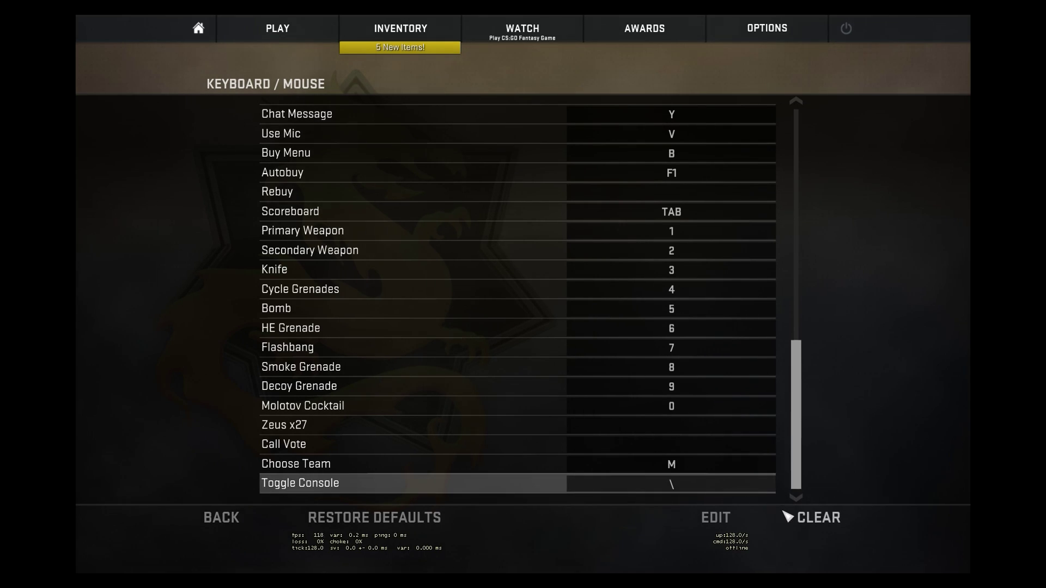
{"action": "key", "text": "Escape"}
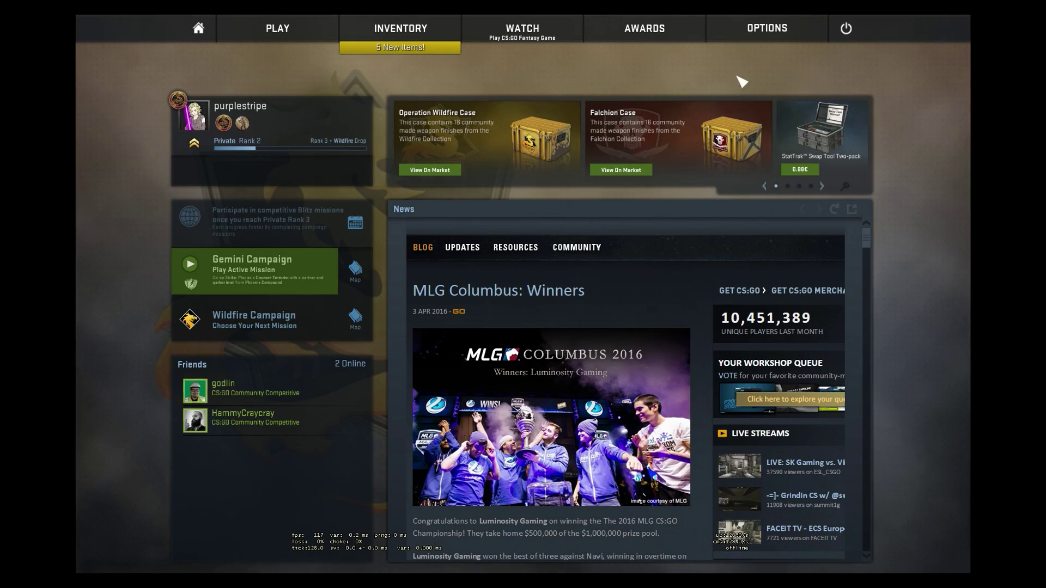
Set Global Shadow Quality, Model/Texture, Effect and Shader Detail all to High.
{"action": "left_click", "coordinate": [758, 50]}
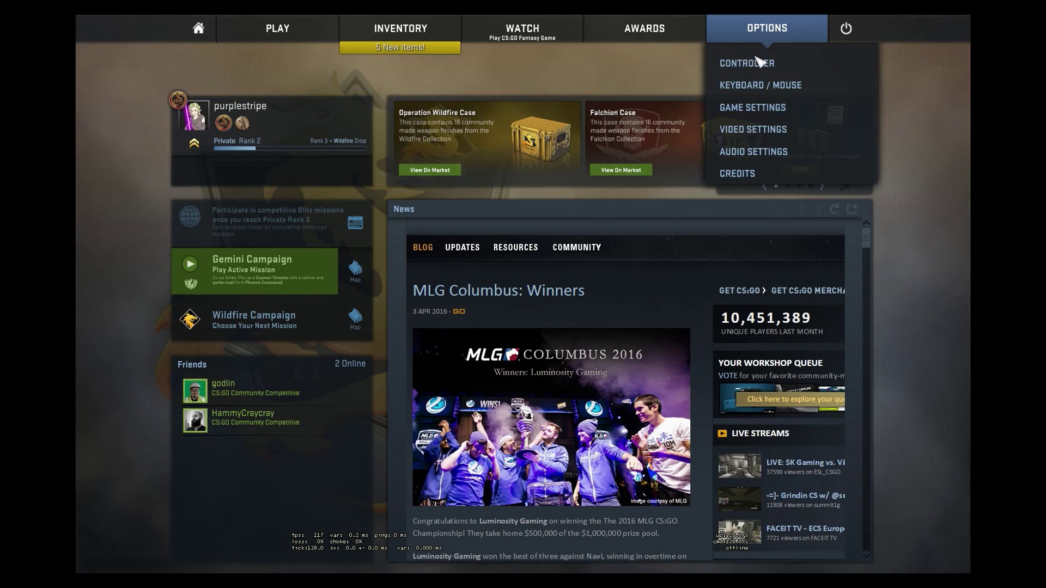
{"action": "left_click", "coordinate": [751, 133]}
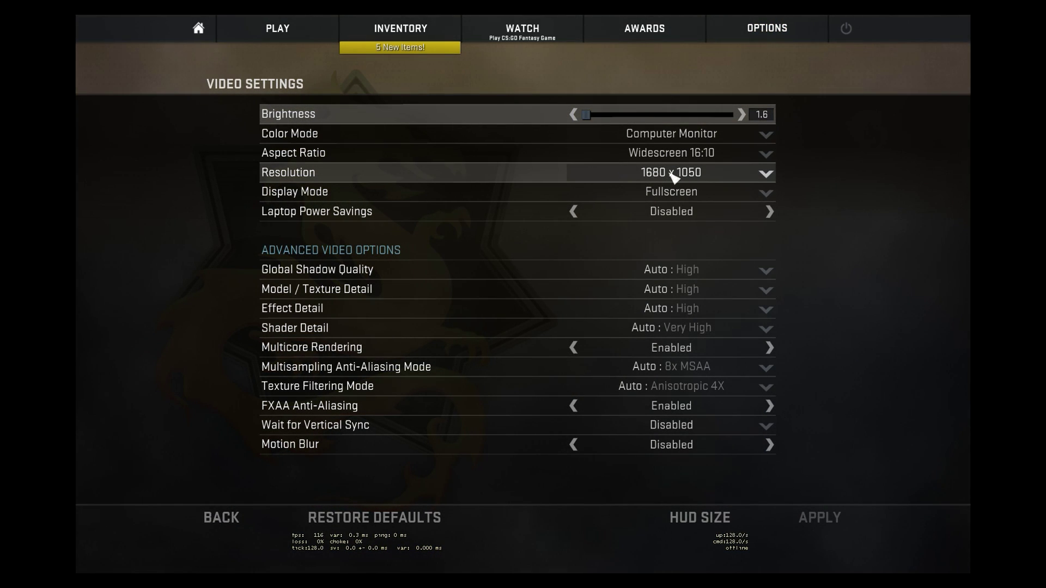
{"action": "left_click", "coordinate": [701, 270]}
{"action": "left_click", "coordinate": [673, 341]}
{"action": "left_click", "coordinate": [692, 289]}
{"action": "left_click", "coordinate": [674, 345]}
{"action": "left_click", "coordinate": [692, 309]}
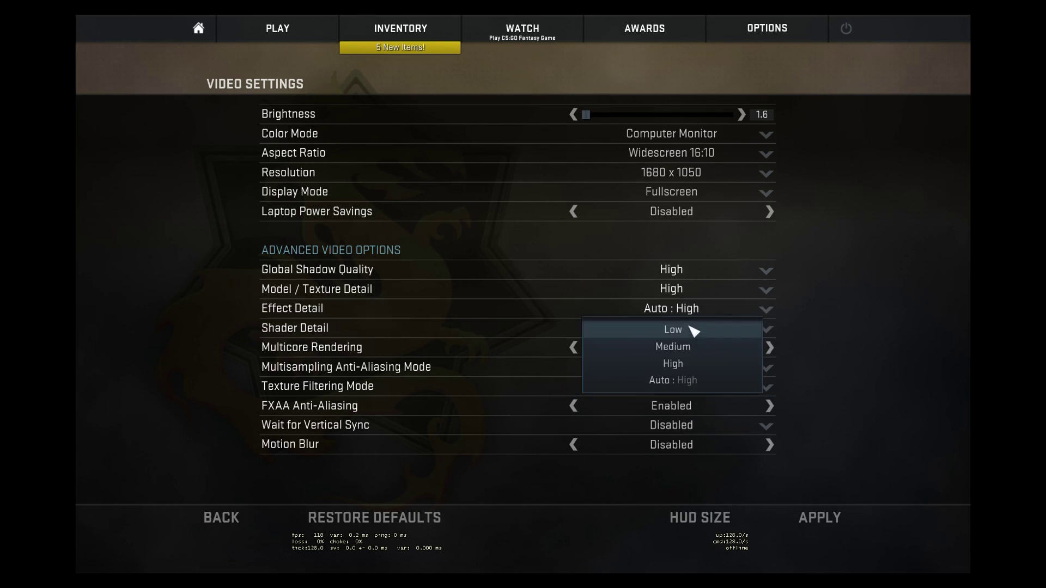
{"action": "left_click", "coordinate": [694, 365]}
{"action": "left_click", "coordinate": [694, 328]}
{"action": "left_click", "coordinate": [695, 382]}
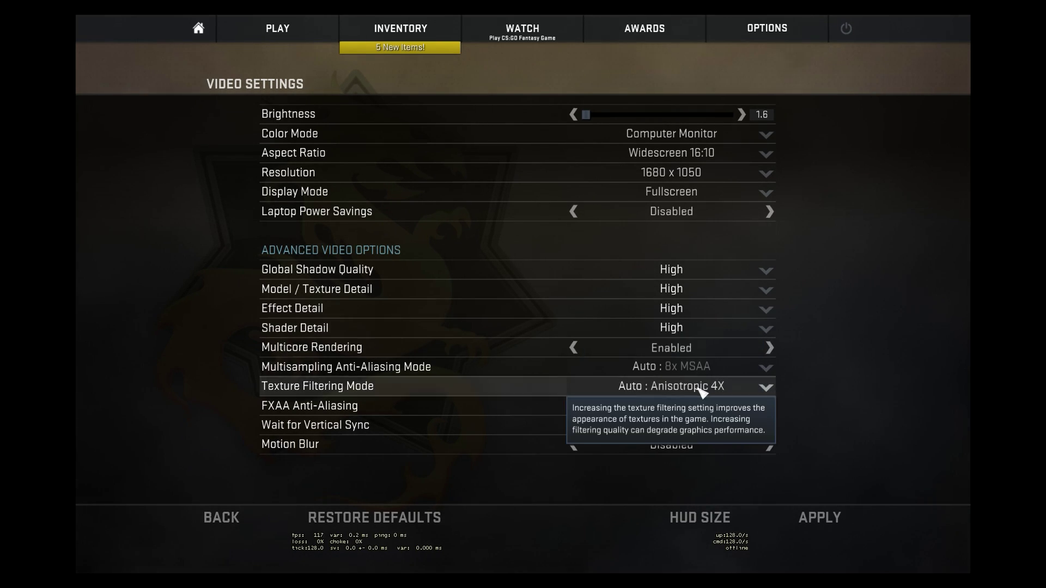
Choose 4x MSAA and Anisotropic 16X texture filtering, and disable FXAA.
{"action": "left_click", "coordinate": [685, 375]}
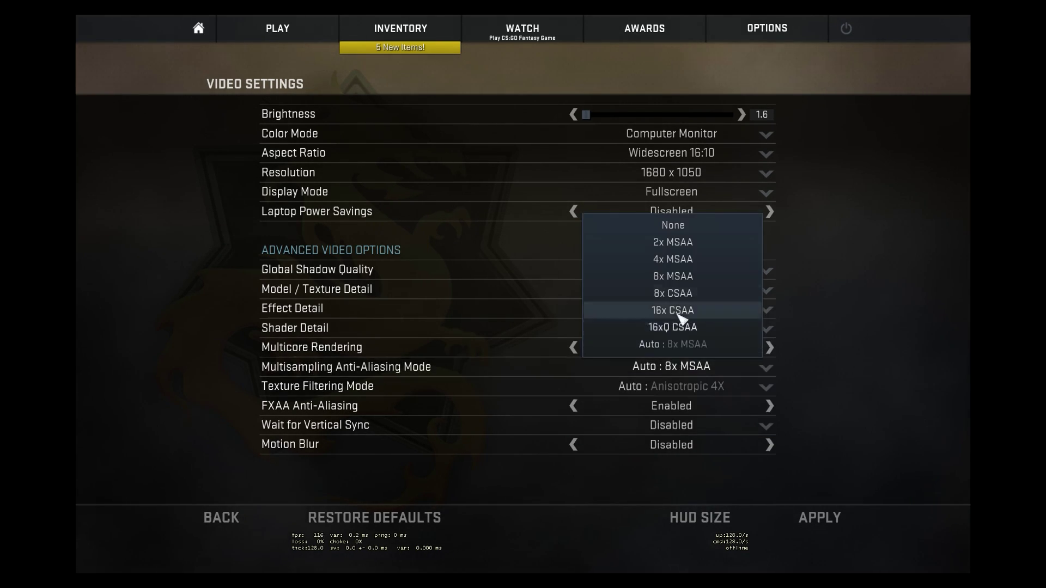
{"action": "left_click", "coordinate": [711, 260]}
{"action": "left_click", "coordinate": [694, 386]}
{"action": "left_click", "coordinate": [690, 343]}
{"action": "left_click", "coordinate": [770, 406]}
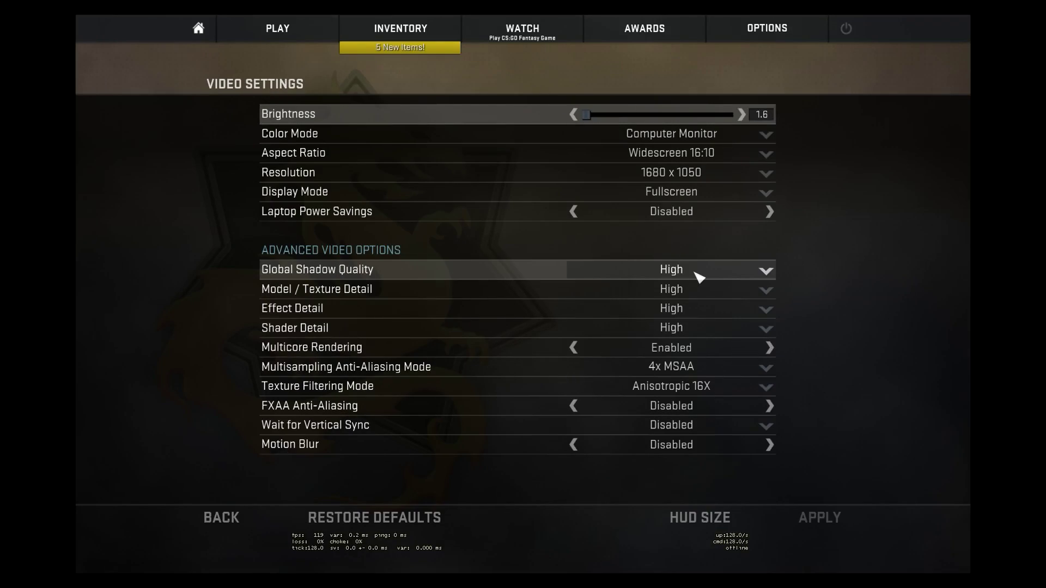
Check that Global Shadow Quality and Effect Detail remain at High.
{"action": "left_click", "coordinate": [698, 273]}
{"action": "left_click", "coordinate": [699, 275]}
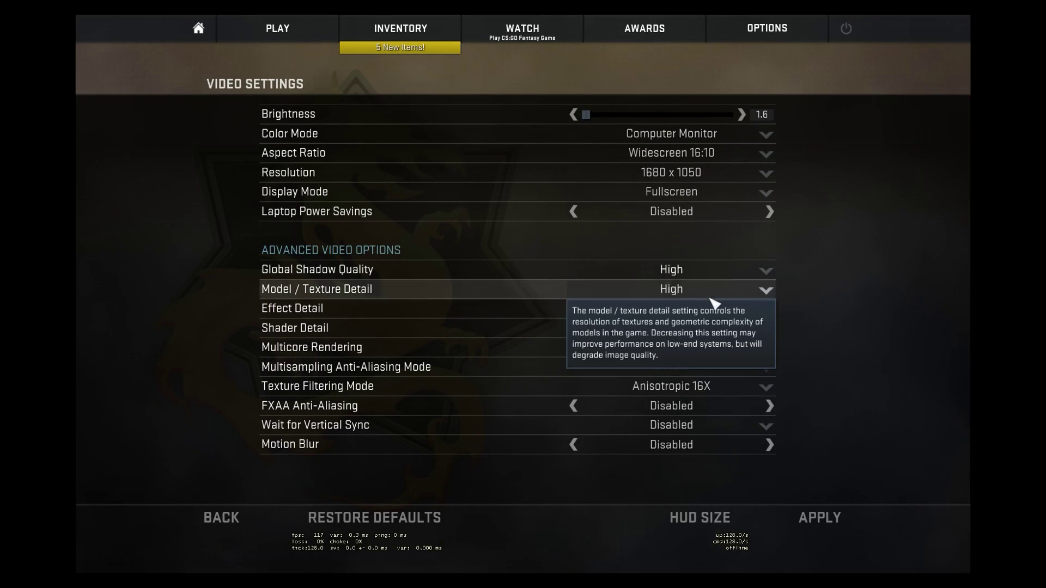
{"action": "left_click", "coordinate": [712, 311]}
{"action": "left_click", "coordinate": [712, 316]}
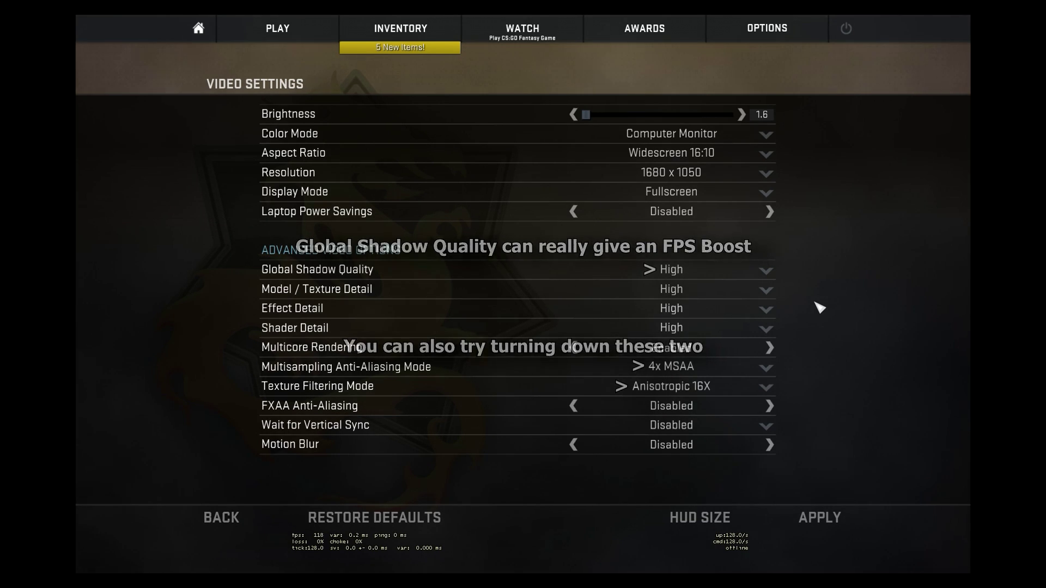
Exit Video Settings to the home screen and subscribe to crashz' Crosshair Generator v2.
{"action": "key", "text": "Escape"}
{"action": "key", "text": "Return"}
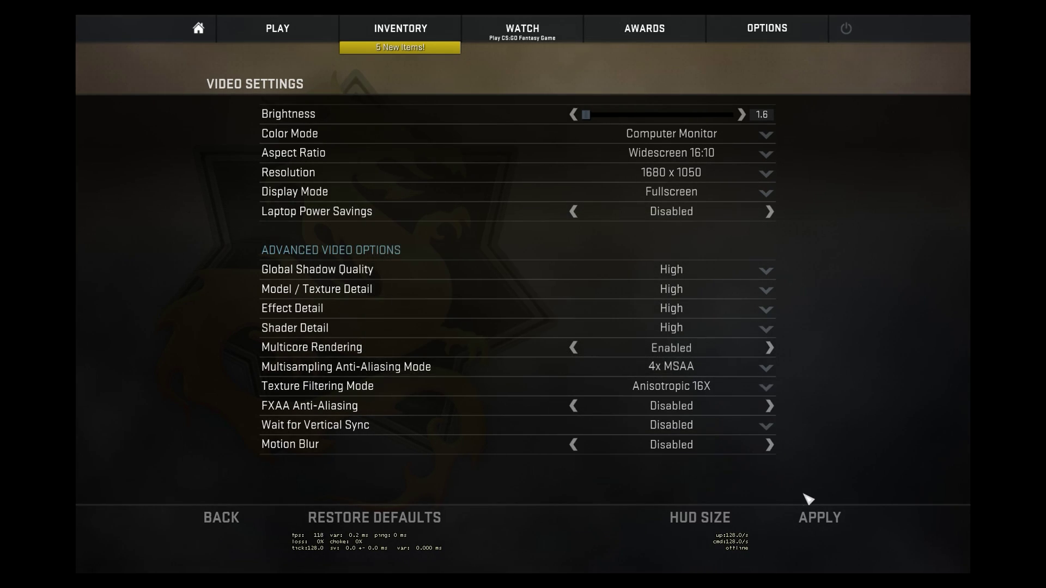
{"action": "key", "text": "Escape"}
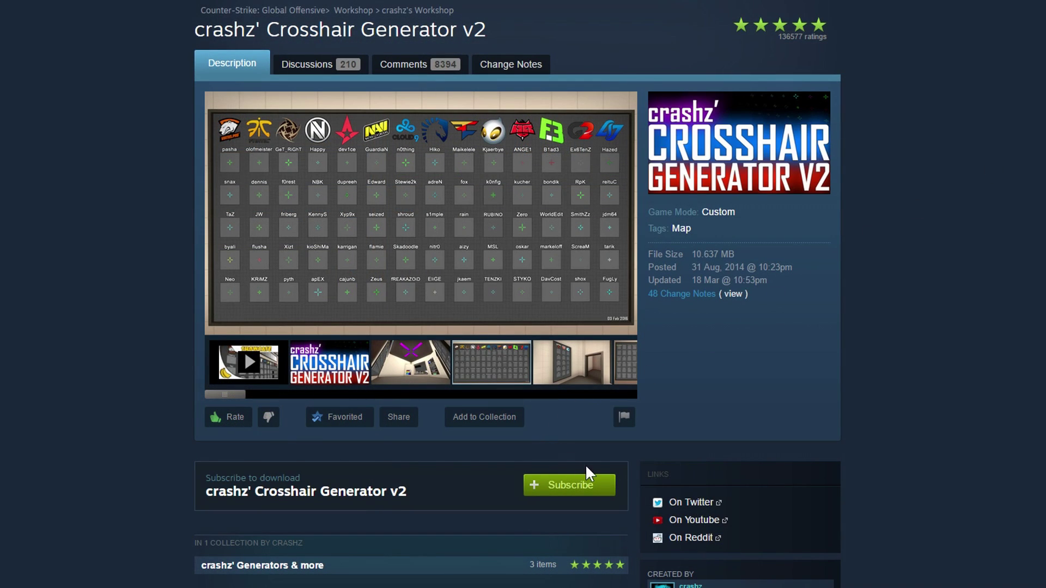
{"action": "left_click", "coordinate": [576, 489]}
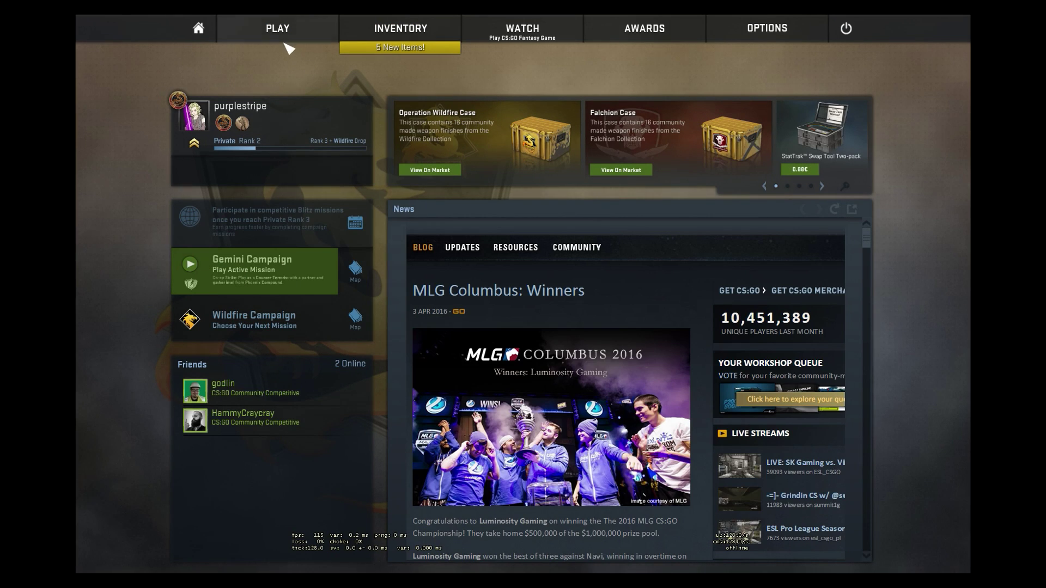
Start an Offline With Bots game on the workshop map crashz' Crosshair Generator and join Counter-Terrorists.
{"action": "left_click", "coordinate": [279, 36]}
{"action": "left_click", "coordinate": [287, 130]}
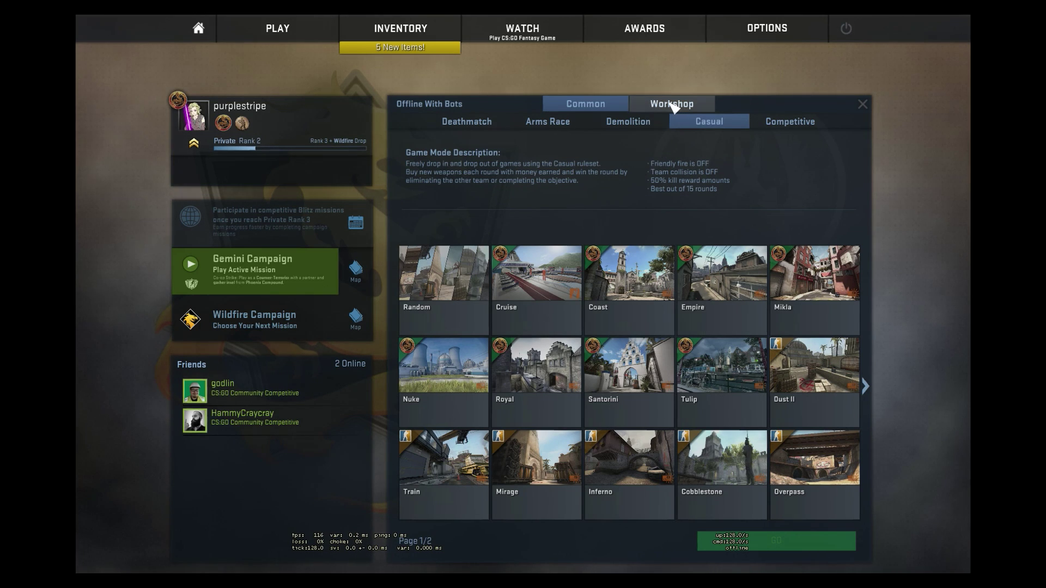
{"action": "left_click", "coordinate": [674, 108]}
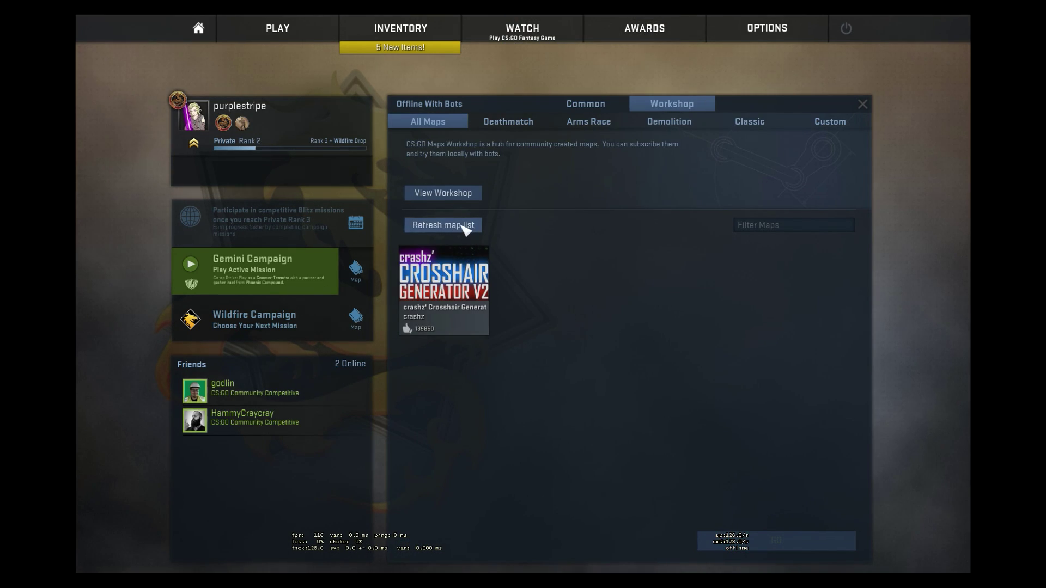
{"action": "mouse_move", "coordinate": [493, 309]}
{"action": "left_click", "coordinate": [454, 299]}
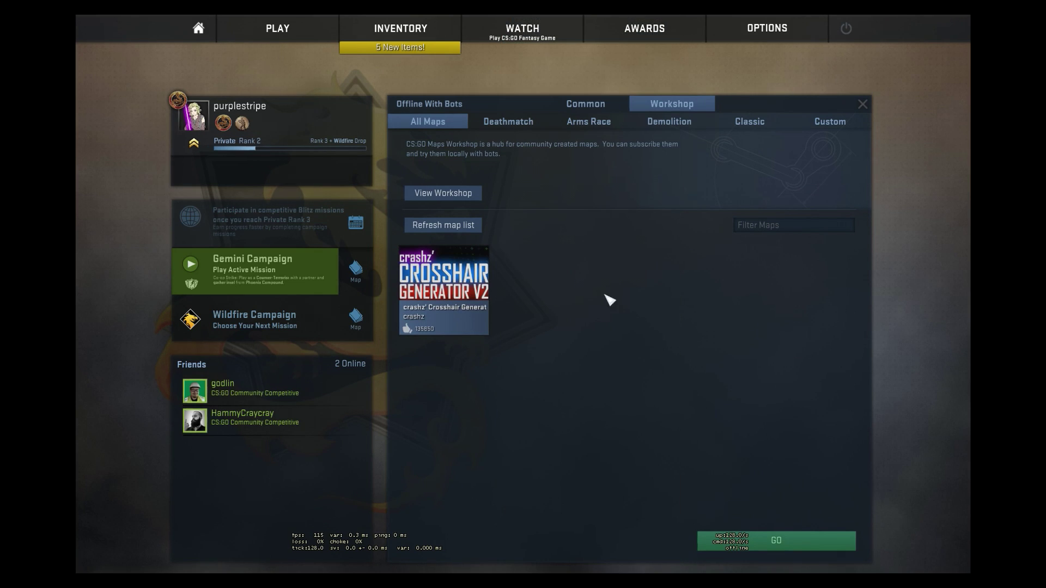
{"action": "left_click", "coordinate": [777, 542]}
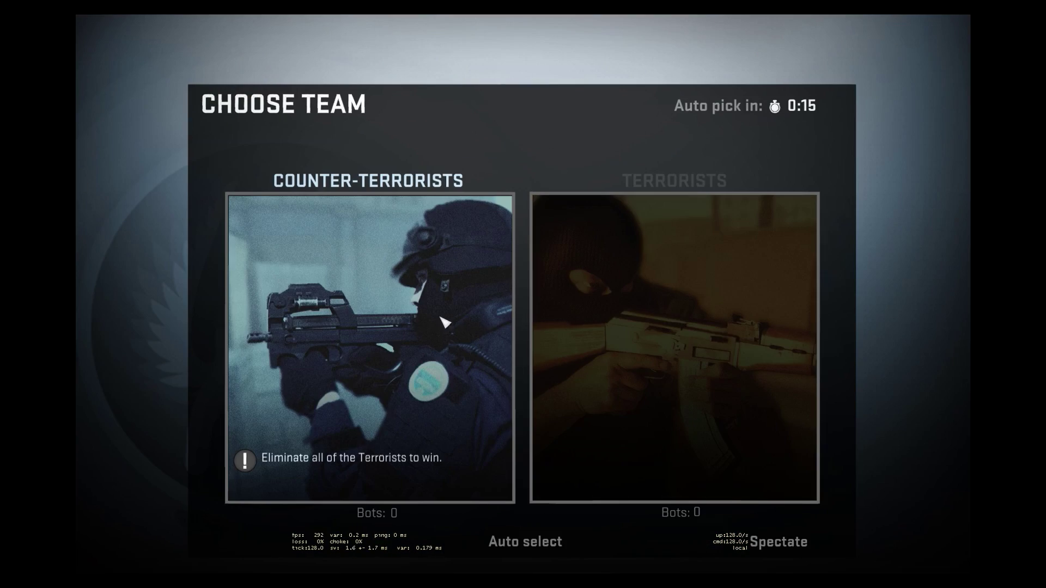
{"action": "left_click", "coordinate": [444, 322]}
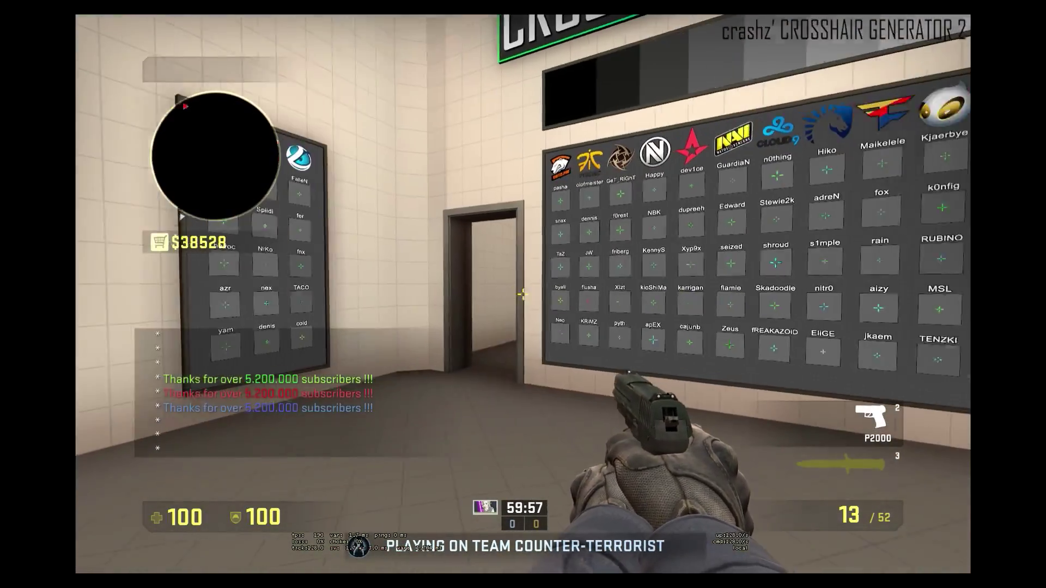
Set the crosshair to Style 4, Classic Static, and print its commands to the console via Share Crosshair.
{"action": "key", "text": "w"}
{"action": "key", "text": "3"}
{"action": "key", "text": "2"}
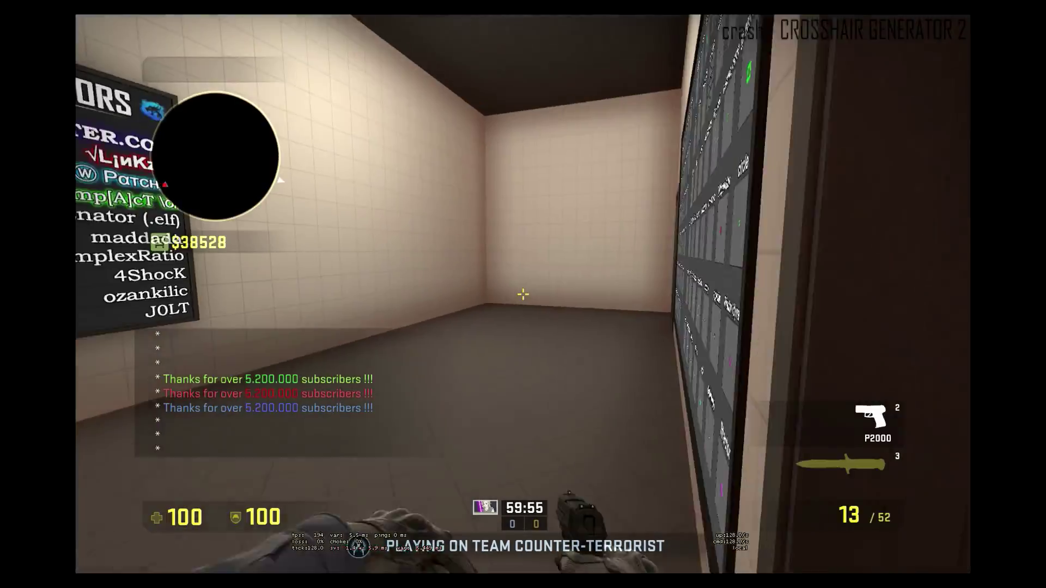
{"action": "key", "text": "s"}
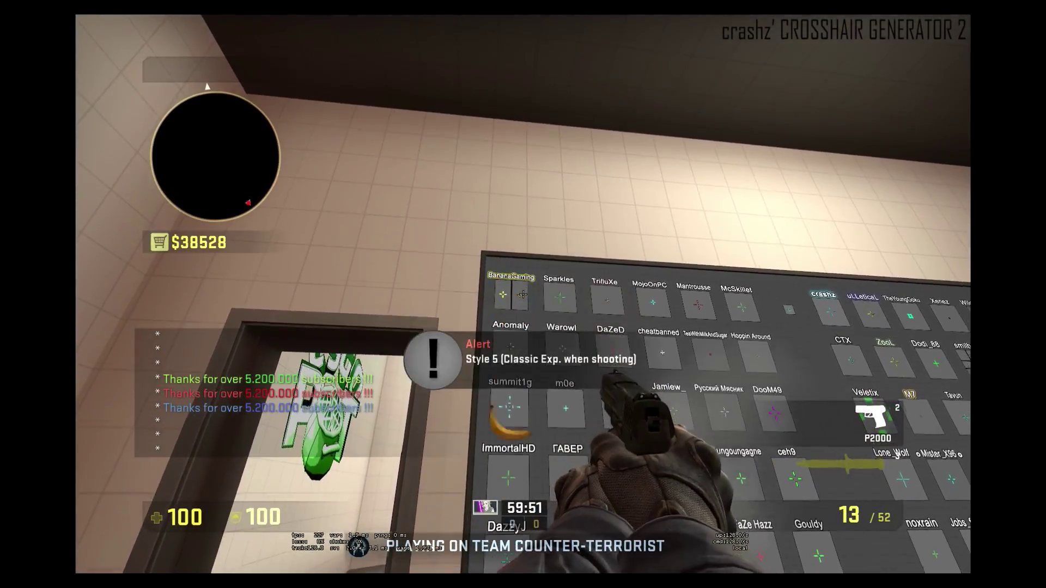
{"action": "key", "text": "w"}
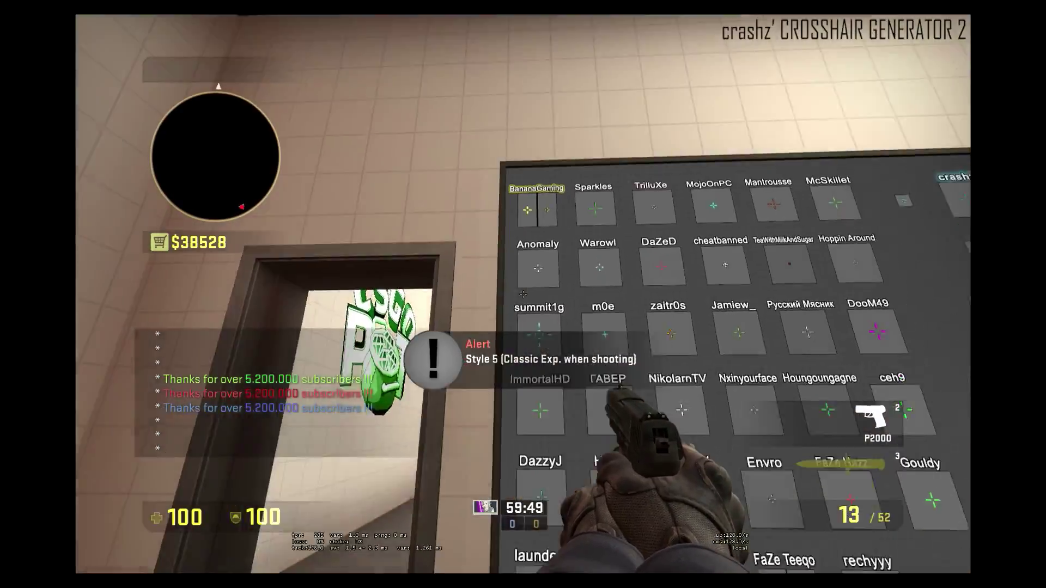
{"action": "key", "text": "s"}
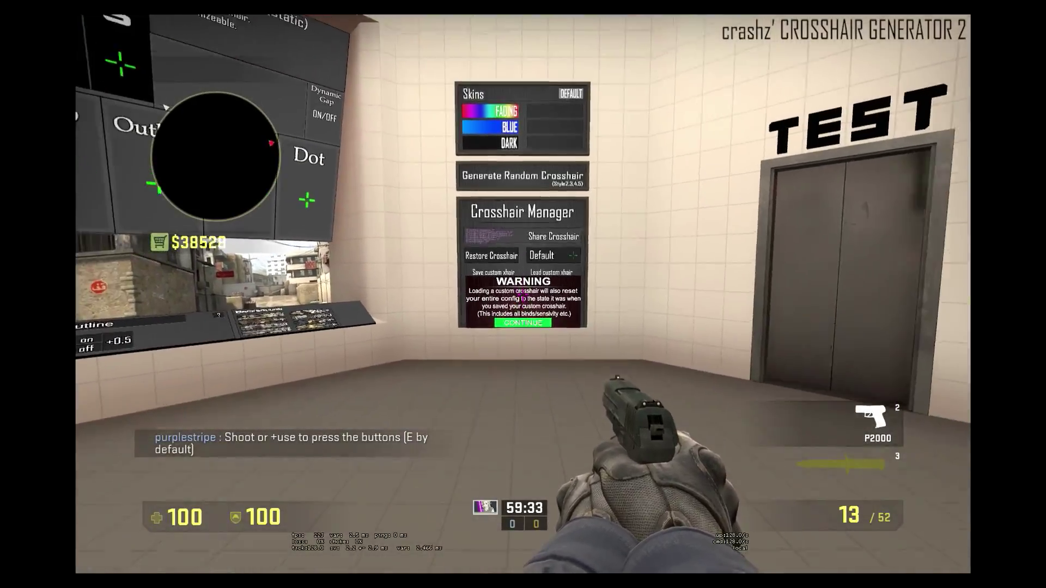
{"action": "key", "text": "w"}
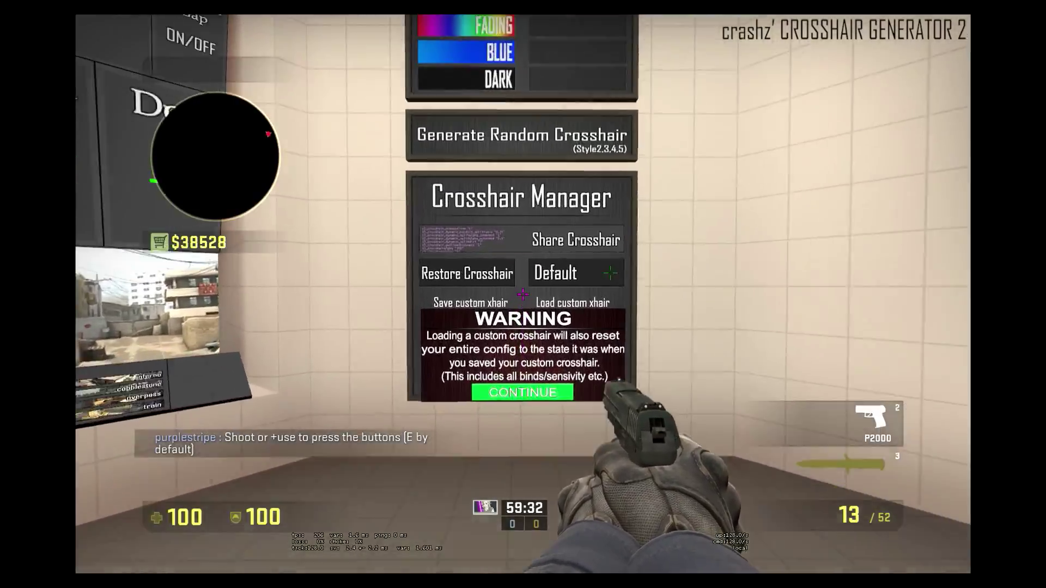
{"action": "key", "text": "e"}
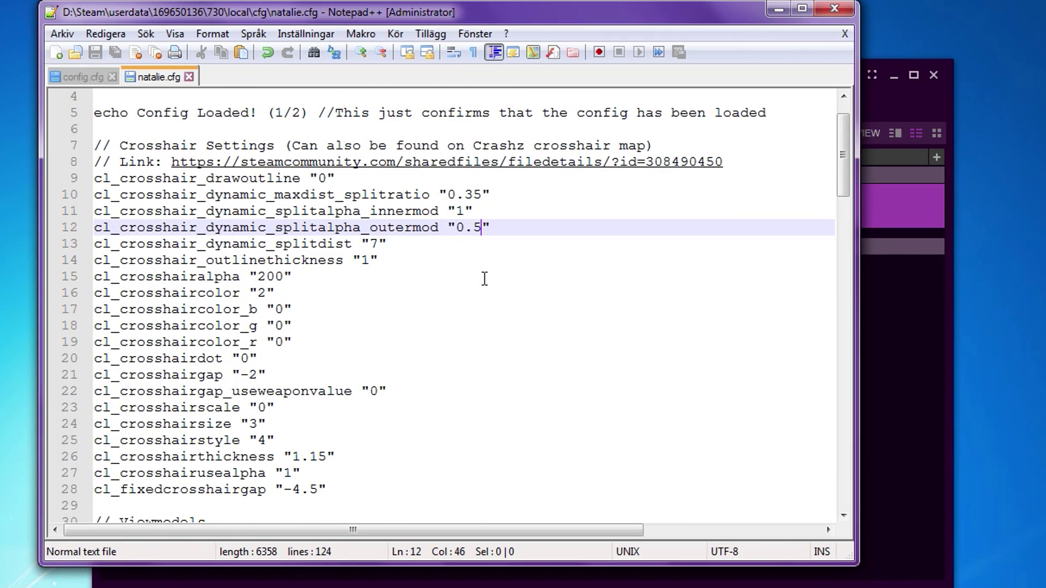
Replace natalie.cfg's crosshair block on lines 9–28 with the copied crosshair settings.
{"action": "left_click_drag", "start_coordinate": [337, 495], "coordinate": [105, 187]}
{"action": "type", "text": "cl_crosshair_drawoutline \"1\" cl_crosshair_dynamic_maxdist_splitratio \"0.35\" cl_crosshair_dynamic_splitalpha_innermod \"1\" cl_crosshair_dynamic_splitalpha_outermod \"0.5\" cl_crosshair_dynamic_splitdist \"7\" cl_crosshair_outlinethickness \"1\" cl_crosshair_sniper_width \"1\" cl_crosshairalpha \"200\" cl_crosshaircolor \"5\" cl_crosshaircolor_b \"255\" cl_crosshaircolor_g \"0\" cl_crosshaircolor_r \"255\" cl_crosshairdot \"0\" cl_crosshairgap \"-2\" cl_crosshairgap_useweaponvalue \"0\" cl_crosshairscale \"0\" cl_crosshairsize \"3\" cl_crosshairstyle \"4\" cl_crosshairthickness \"1.15\" cl_crosshairusealpha \"1\" cl_fixedcrosshairgap \"-4.5\""}
{"action": "scroll", "coordinate": [368, 250], "scroll_direction": "down", "scroll_amount": 2}
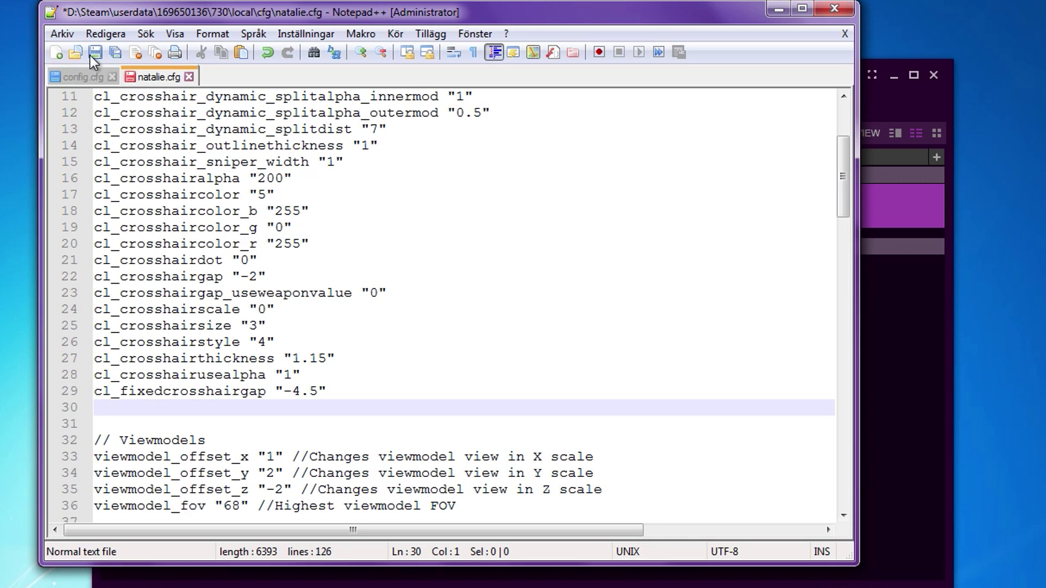
{"action": "left_click", "coordinate": [327, 260]}
{"action": "scroll", "coordinate": [359, 289], "scroll_direction": "down", "scroll_amount": 20}
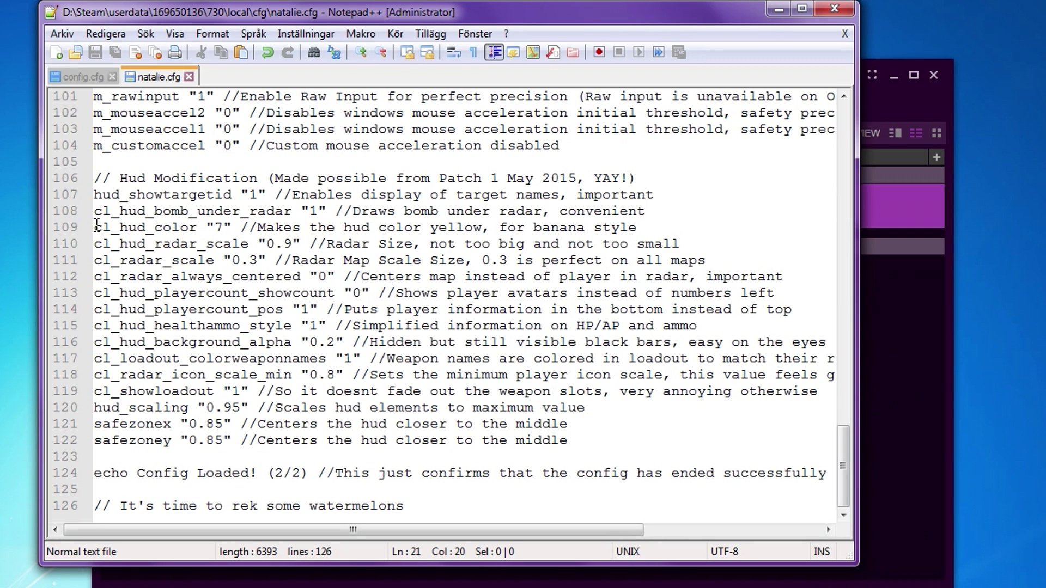
Change cl_hud_color from "7" to "4" on line 109.
{"action": "left_click_drag", "start_coordinate": [94, 227], "coordinate": [142, 225]}
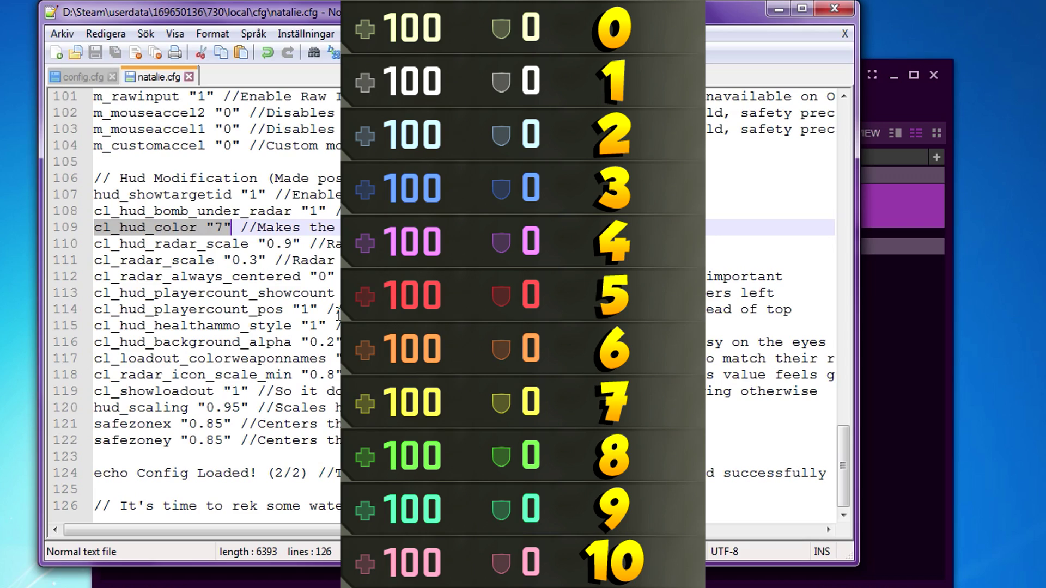
{"action": "left_click", "coordinate": [219, 228]}
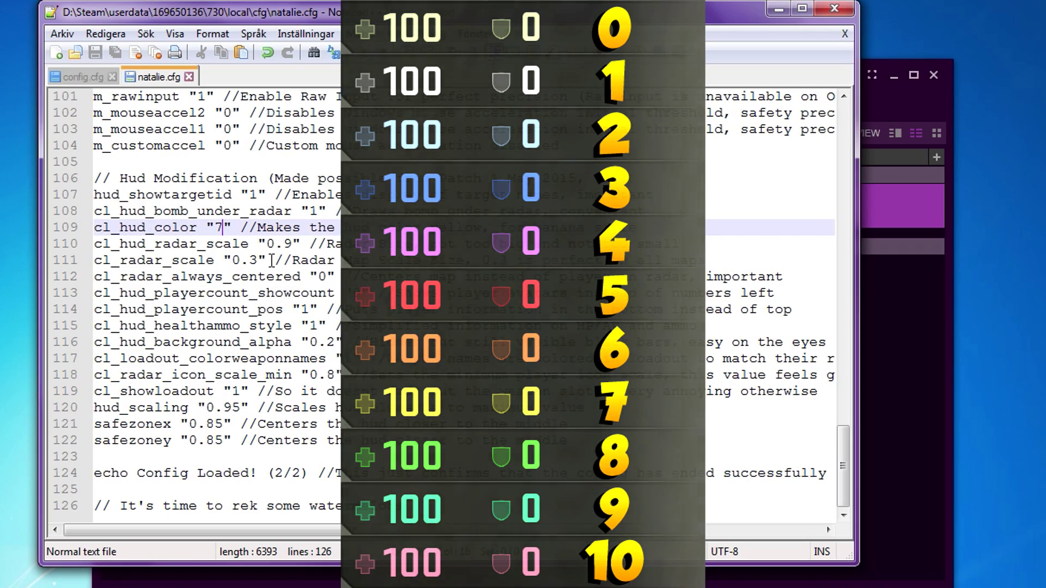
{"action": "key", "text": "BackSpace"}
{"action": "type", "text": "4"}
Review the viewmodel offset x, y, z and fov 68 values, then type exec natalie in the console.
{"action": "left_click_drag", "start_coordinate": [463, 309], "coordinate": [127, 265]}
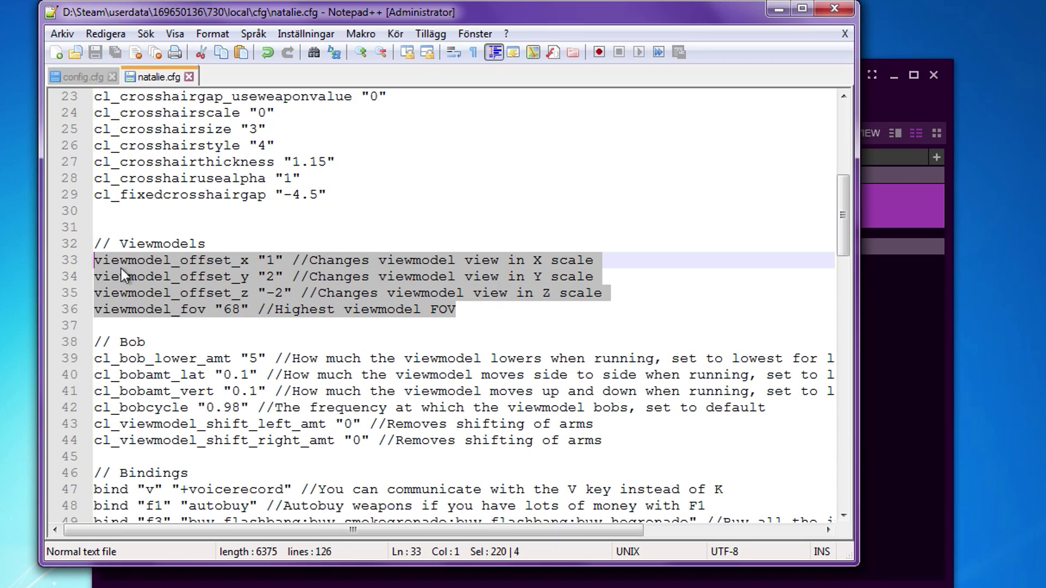
{"action": "left_click", "coordinate": [479, 308]}
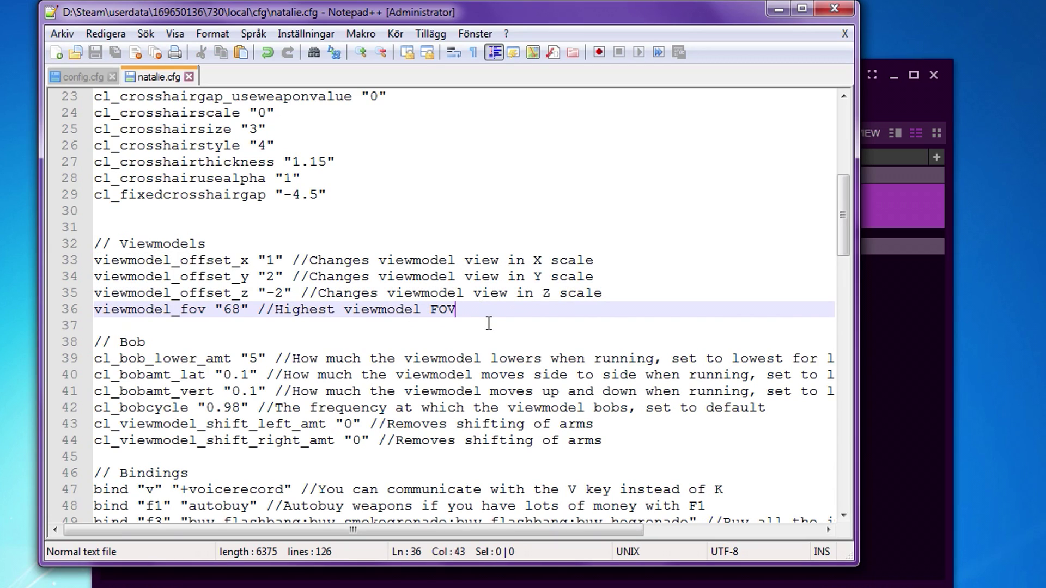
{"action": "left_click", "coordinate": [267, 260]}
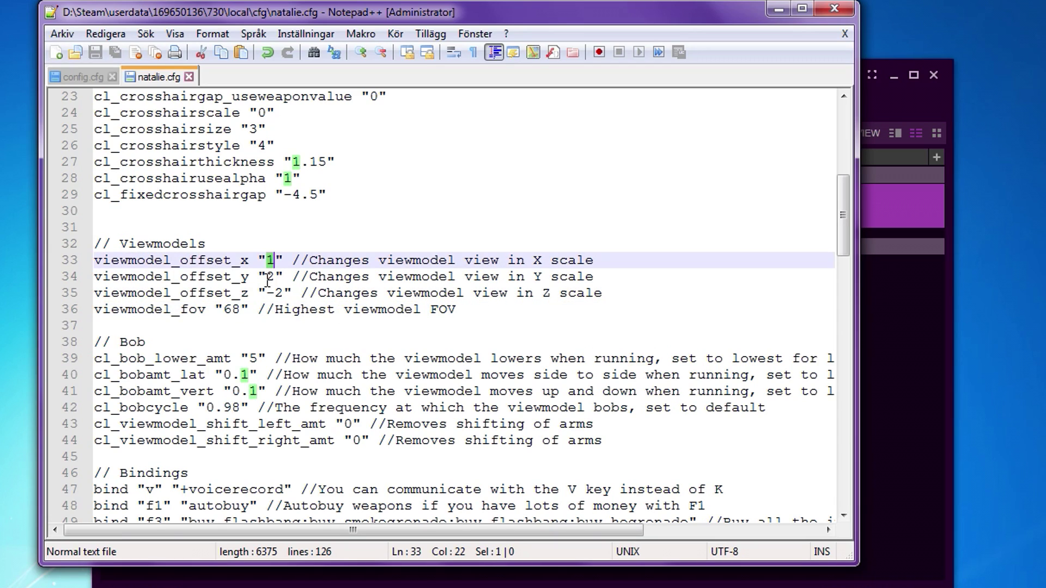
{"action": "left_click", "coordinate": [267, 279]}
{"action": "left_click", "coordinate": [276, 294]}
{"action": "left_click", "coordinate": [468, 312]}
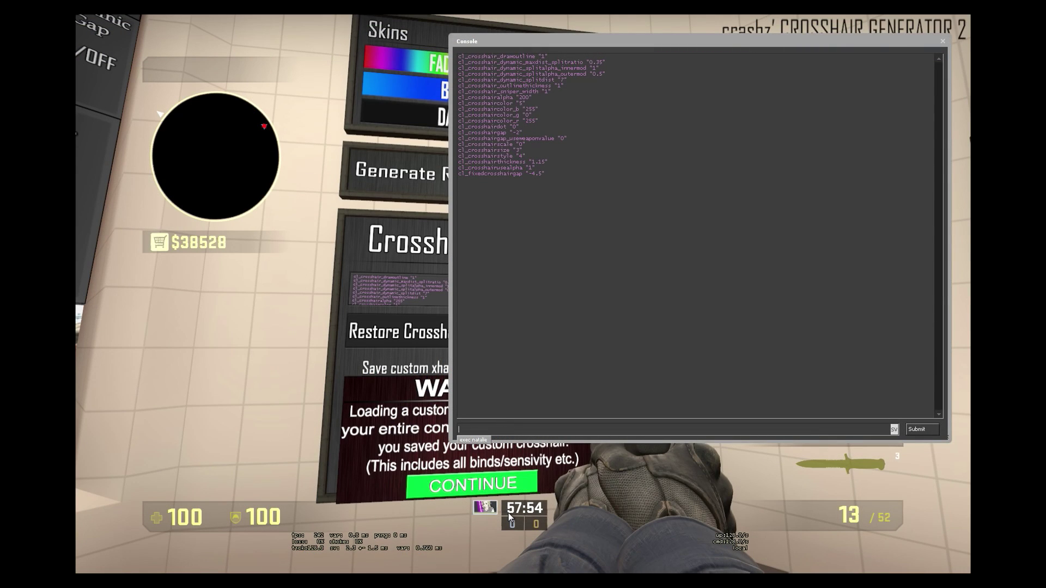
{"action": "type", "text": "exec natalie"}
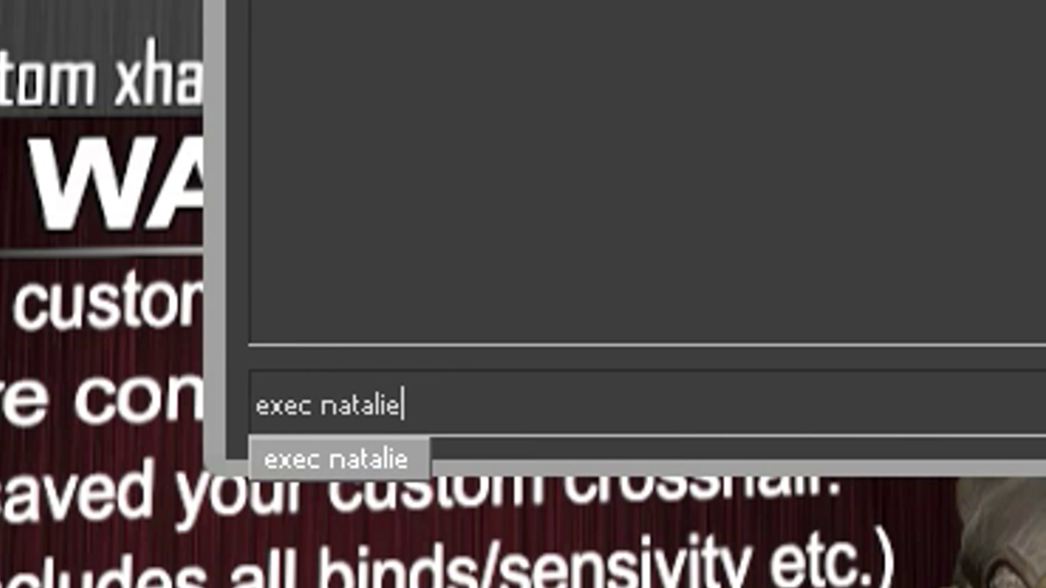
Run exec natalie, refresh the HUD to purple via the pause menu, and walk through the TEST door.
{"action": "key", "text": "Return"}
{"action": "key", "text": "Escape"}
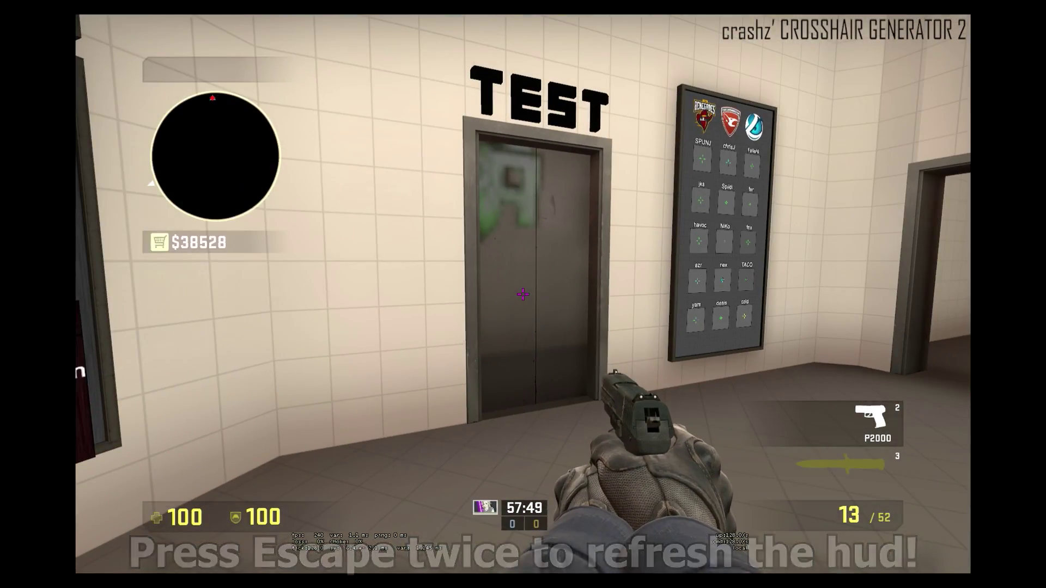
{"action": "key", "text": "Escape"}
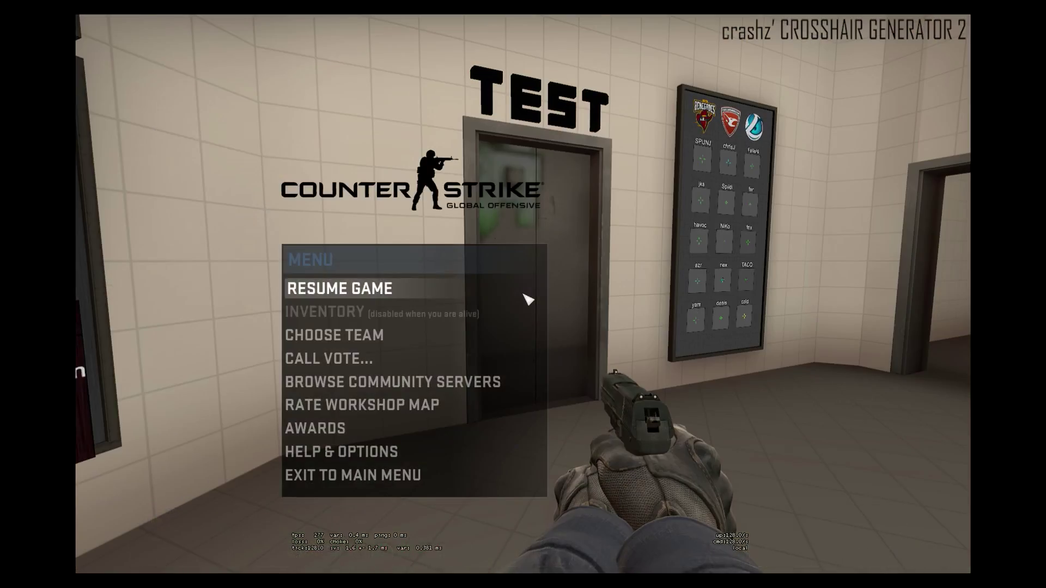
{"action": "key", "text": "Escape"}
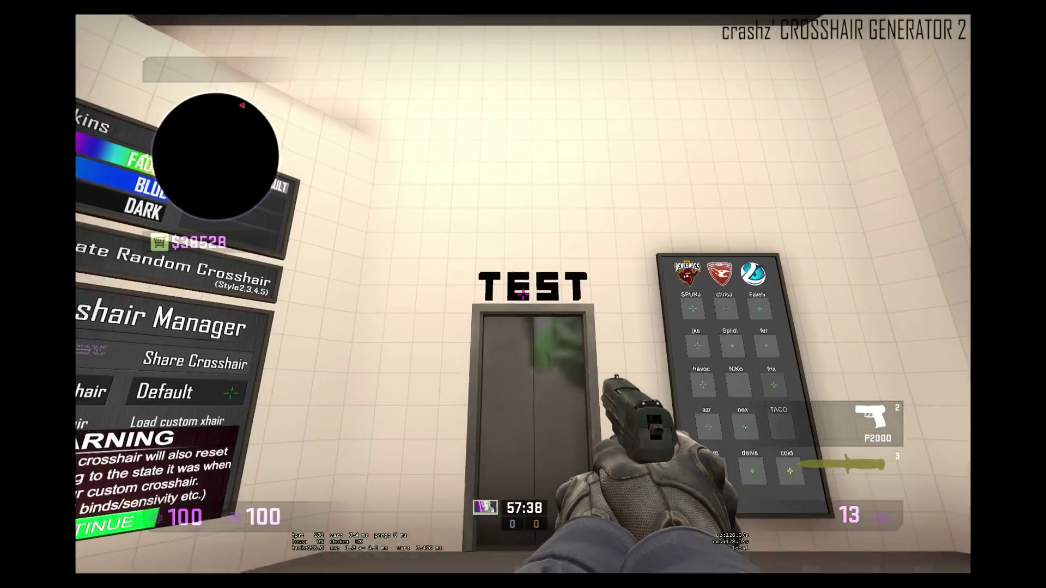
{"action": "key", "text": "w"}
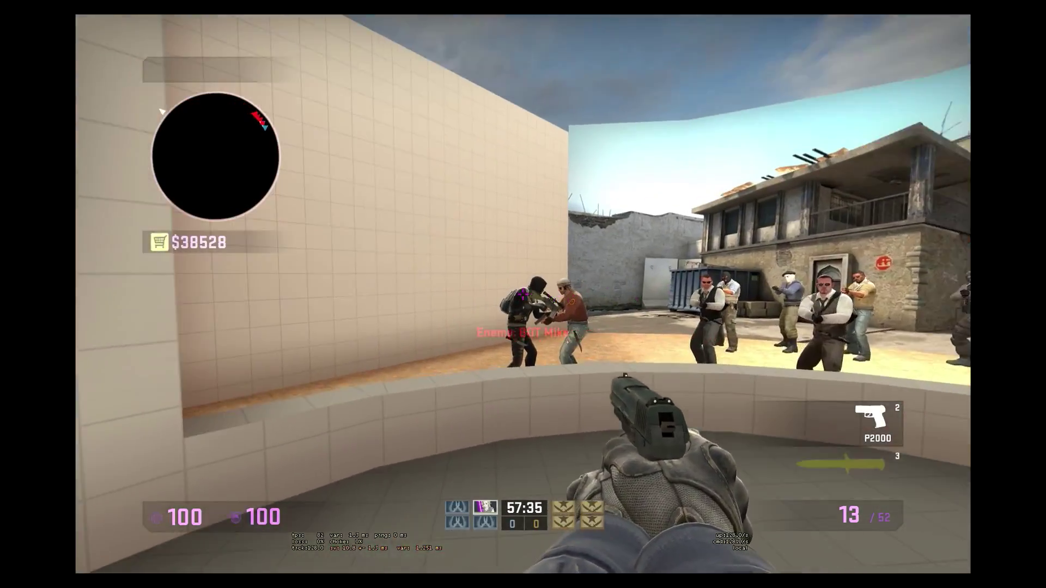
Shoot the bots in the Dust2 test room with the P2000, then open the console.
{"action": "left_click", "coordinate": [523, 294]}
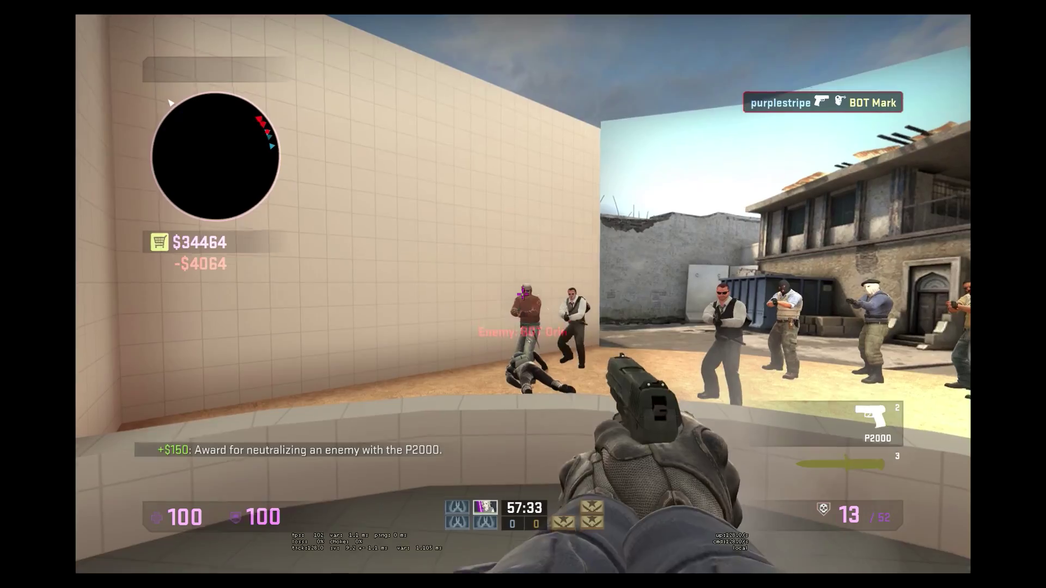
{"action": "left_click", "coordinate": [523, 295]}
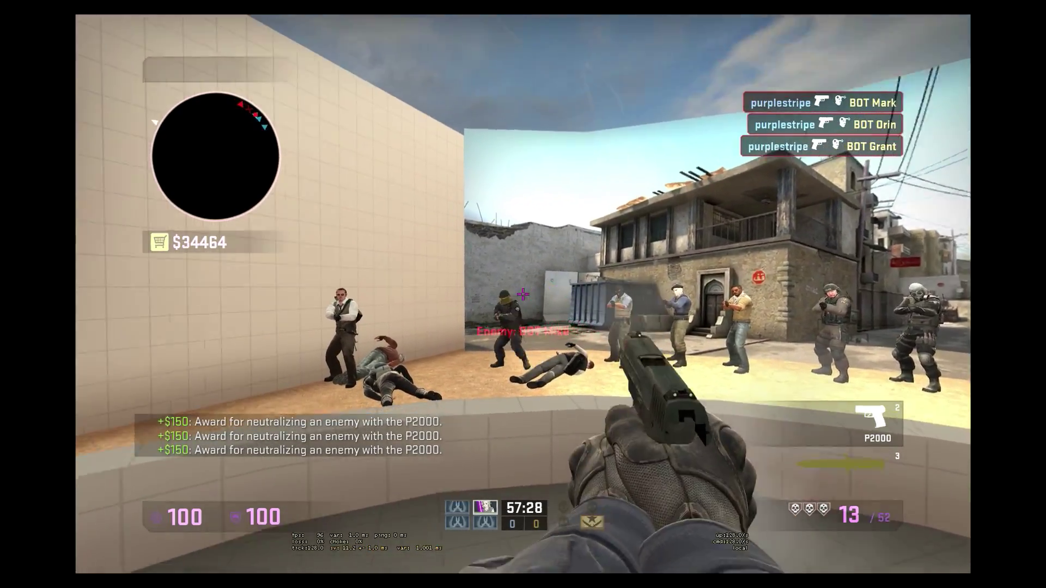
{"action": "left_click", "coordinate": [523, 294]}
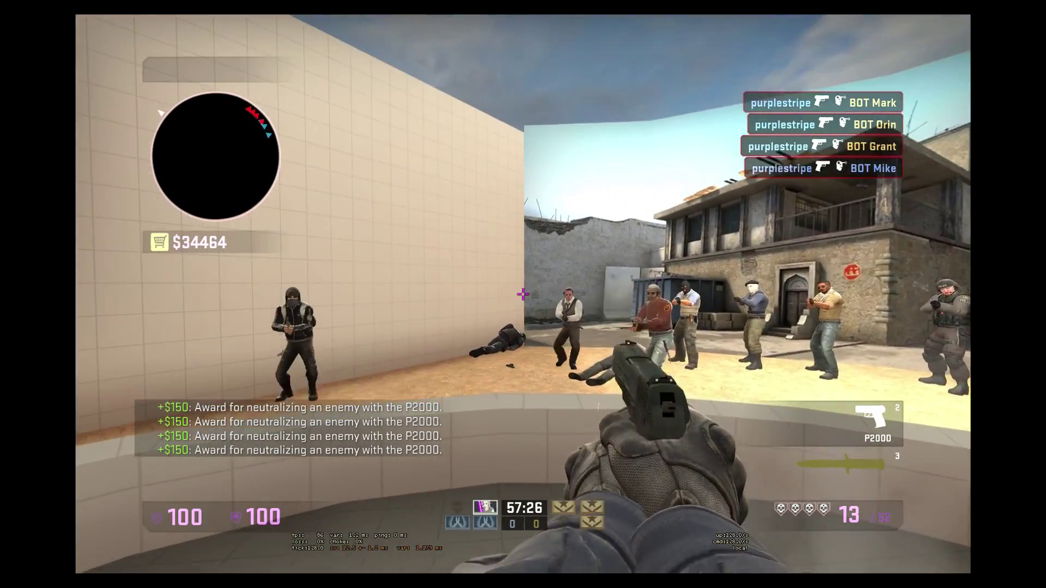
{"action": "left_click", "coordinate": [523, 295]}
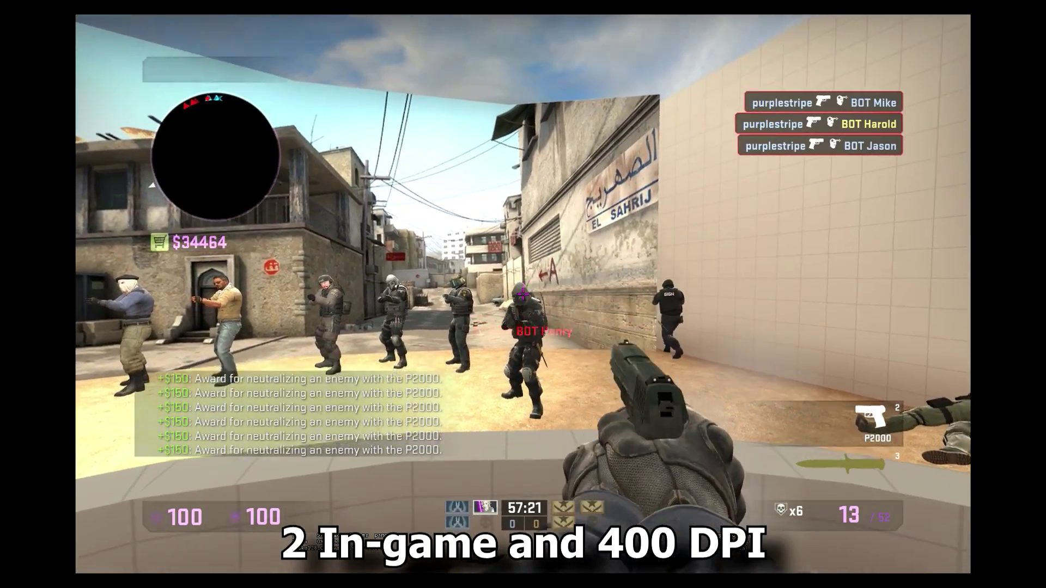
{"action": "left_click", "coordinate": [523, 295]}
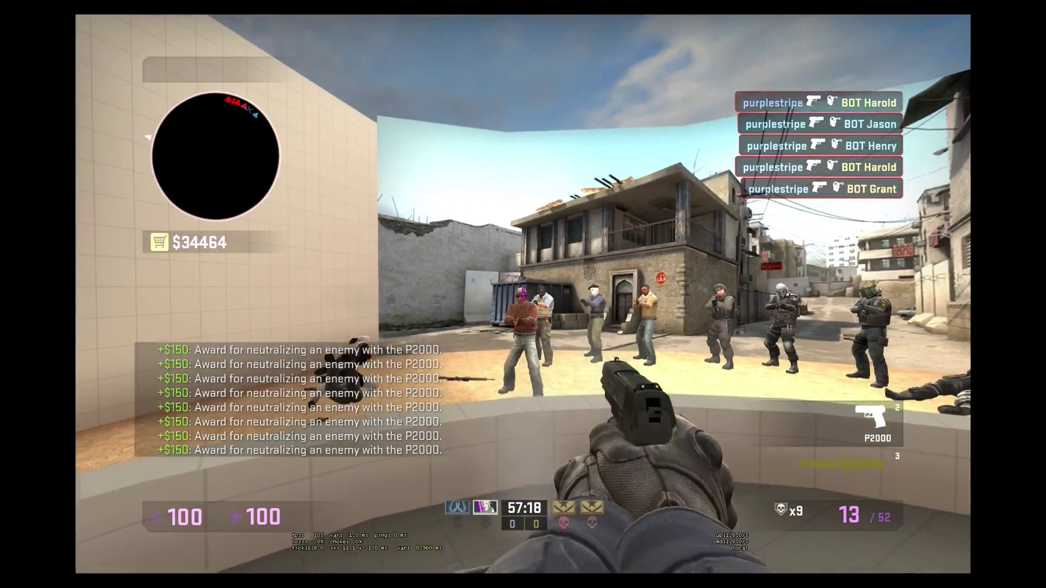
{"action": "left_click", "coordinate": [523, 295]}
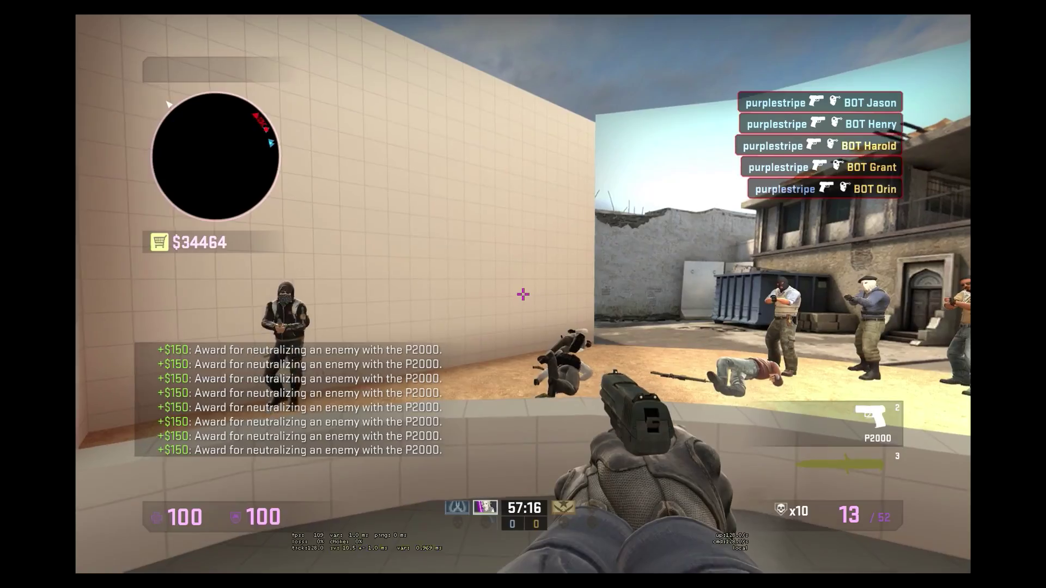
{"action": "key", "text": "grave"}
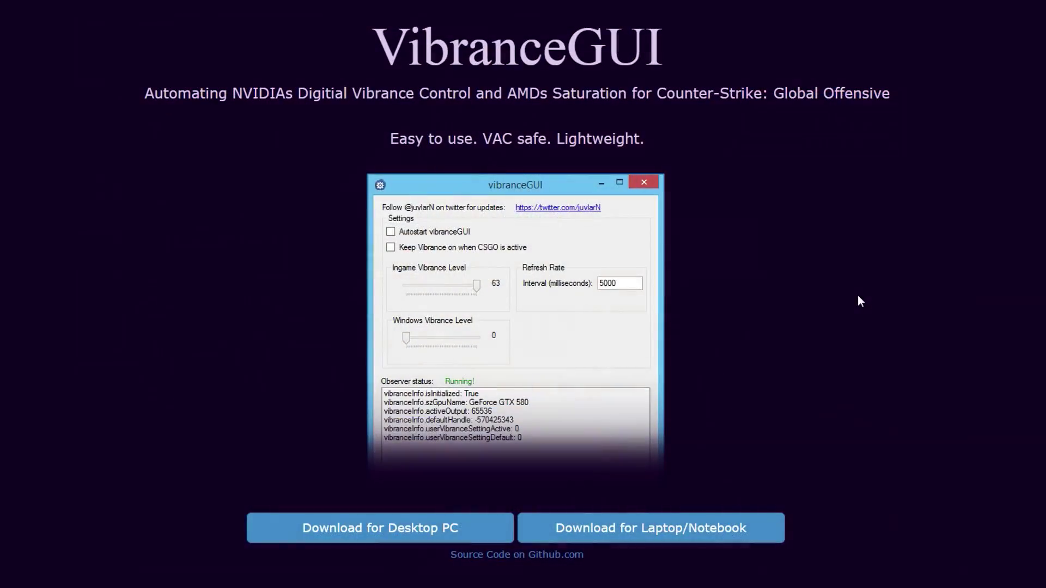
Scroll the VibranceGUI page down to the Desktop PC and Laptop/Notebook download buttons.
{"action": "scroll", "coordinate": [858, 296], "scroll_direction": "down", "scroll_amount": 1}
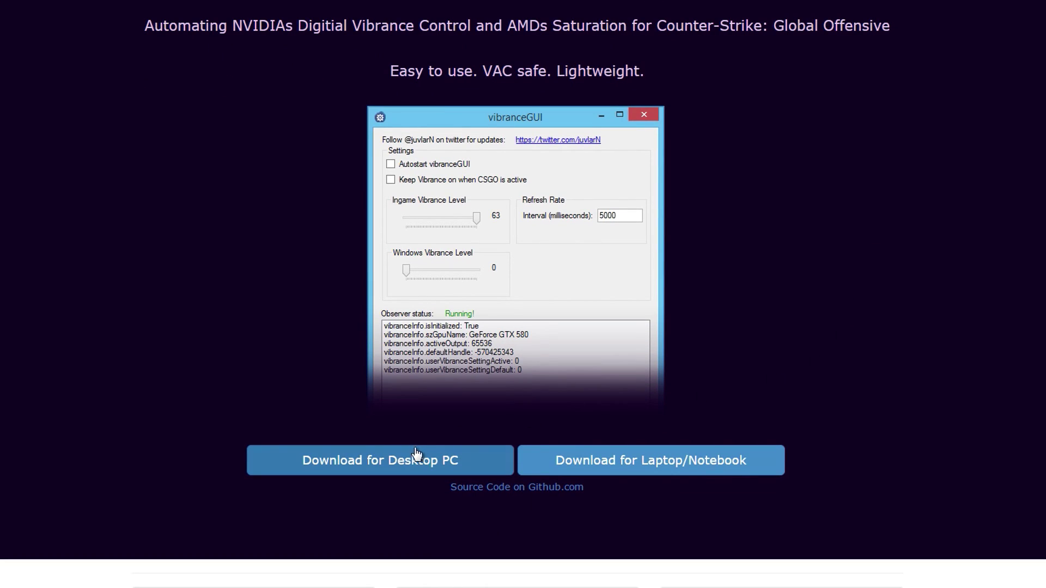